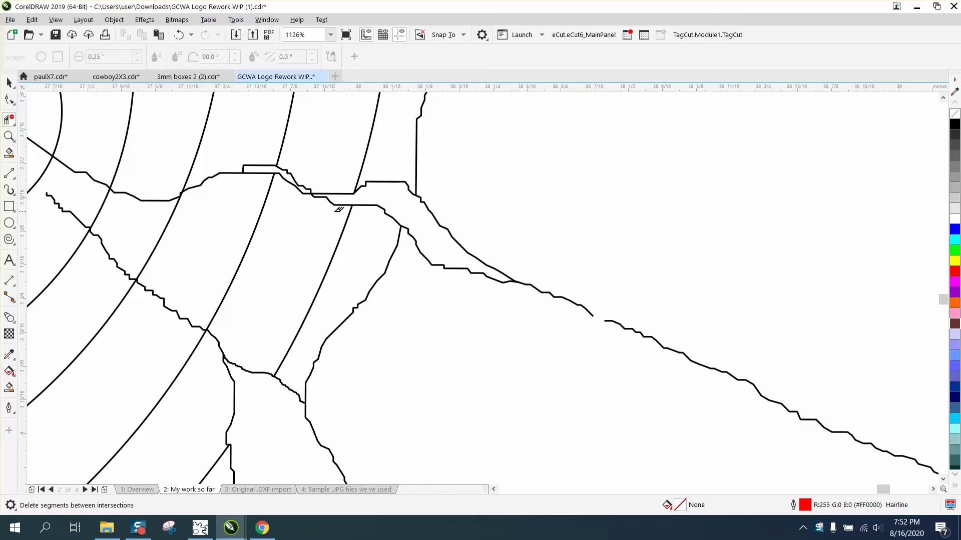
- Select all the curves of the log drawing and set their outline colour to black
scroll(375, 229, "down", 4)
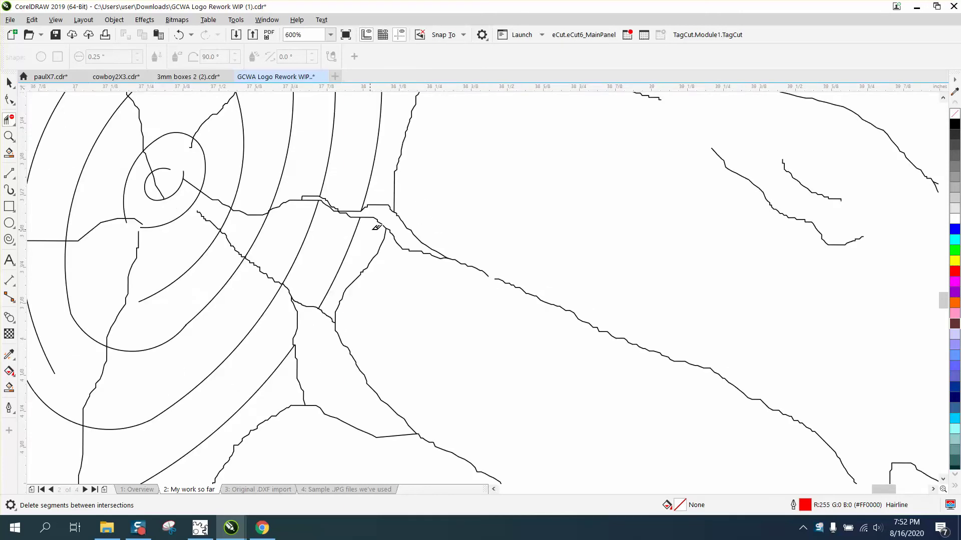
scroll(387, 228, "down", 1)
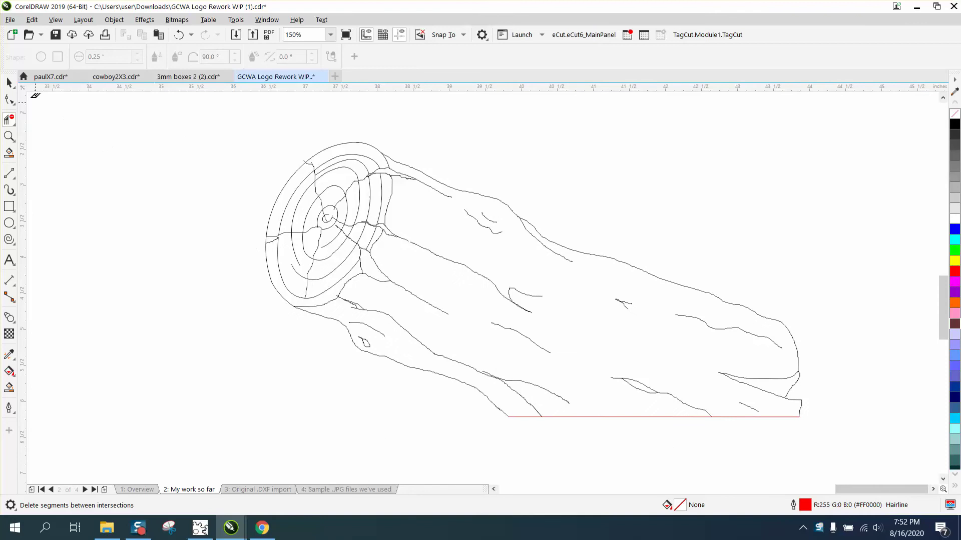
left_click(9, 83)
scroll(263, 180, "down", 1)
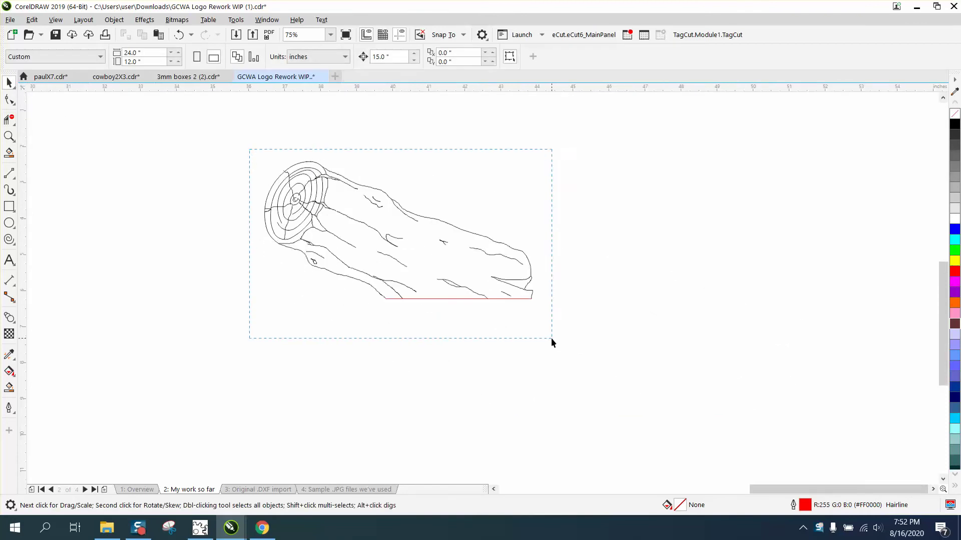
left_click_drag(551, 338, 560, 335)
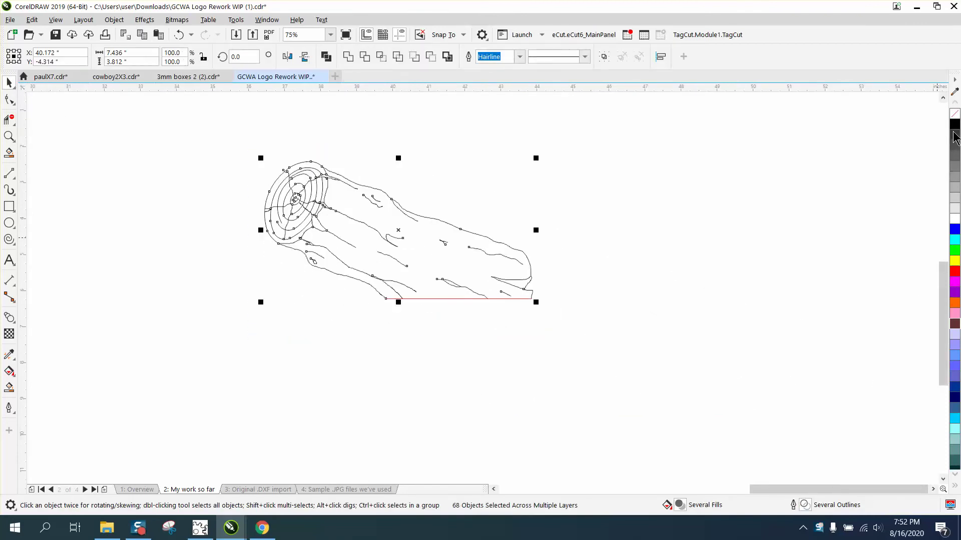
double_click(803, 505)
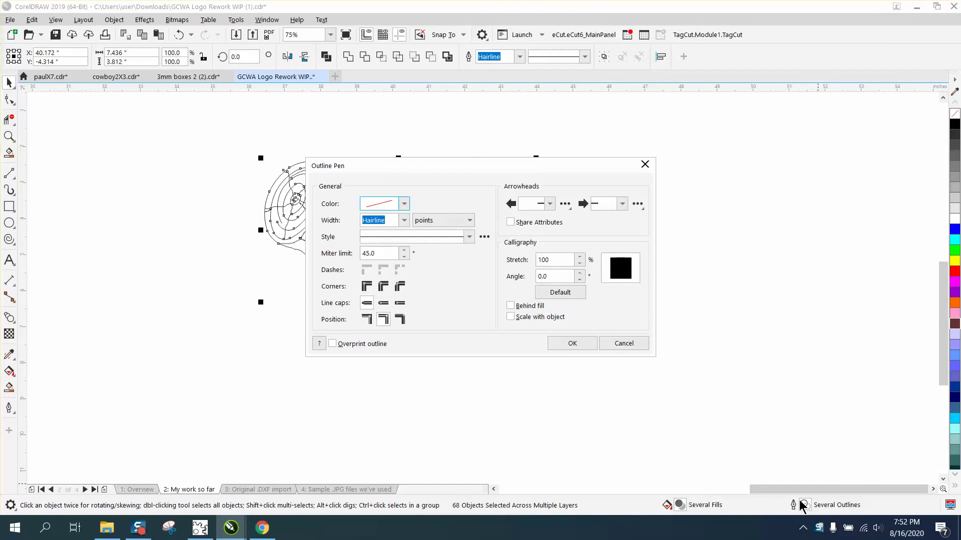
left_click(404, 204)
left_click(379, 263)
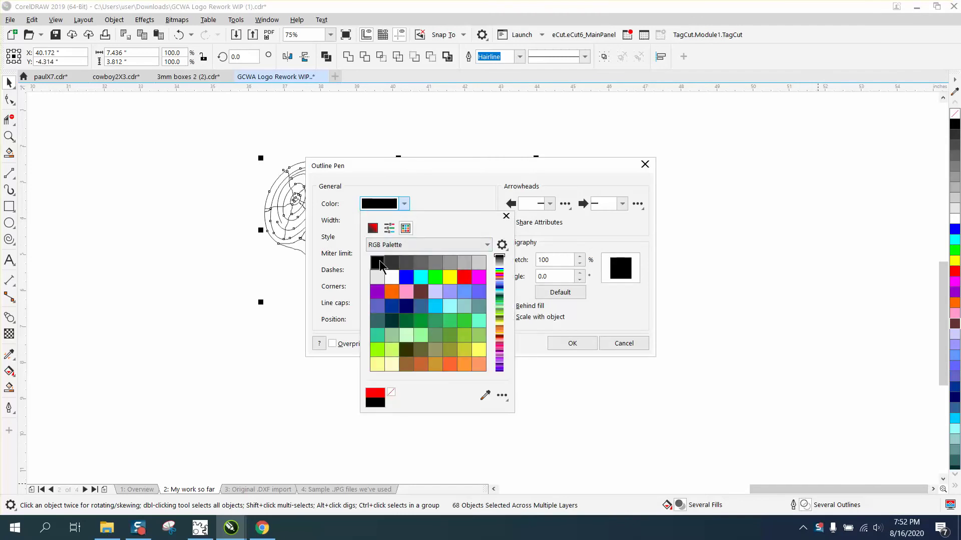
left_click(404, 204)
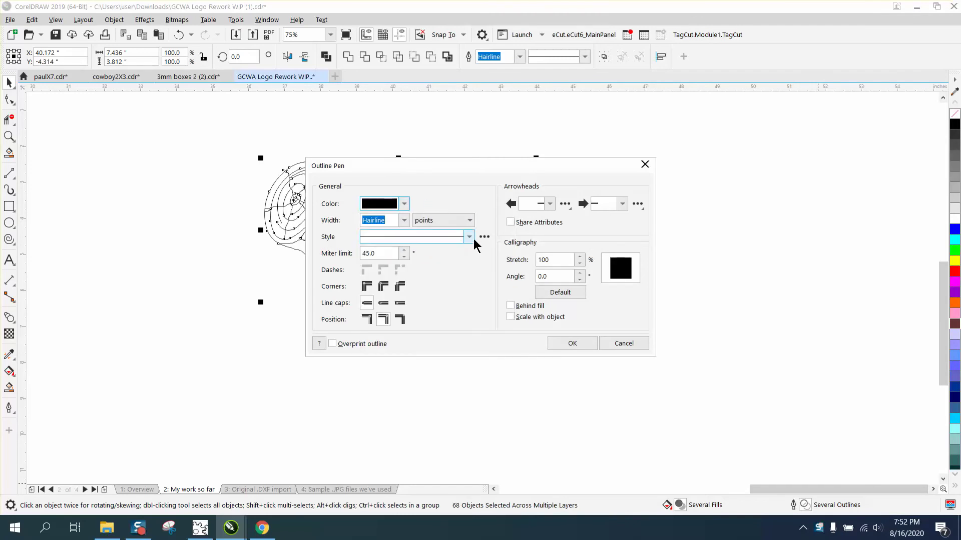
- Set the log curves' outline width to 1.5 pt and make the outline scale with the object
left_click(403, 220)
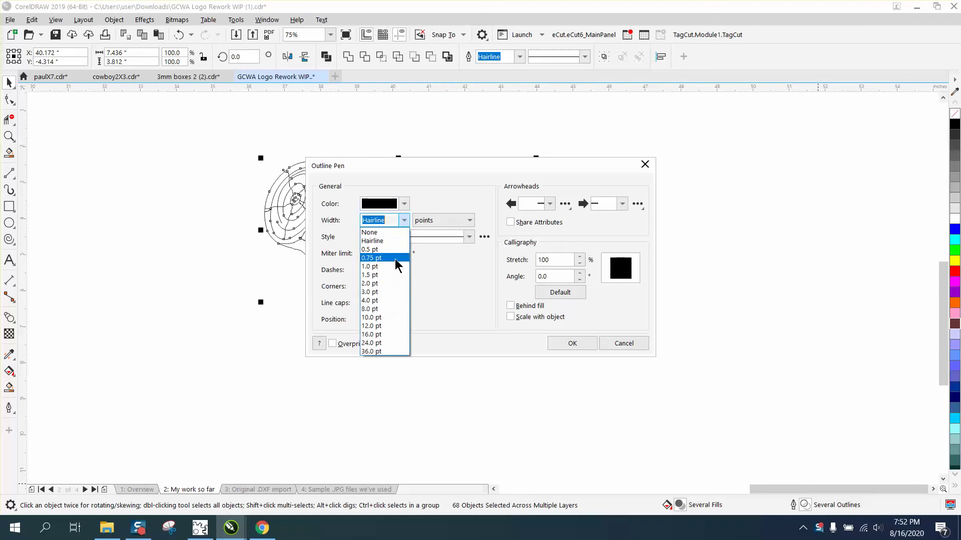
left_click(381, 292)
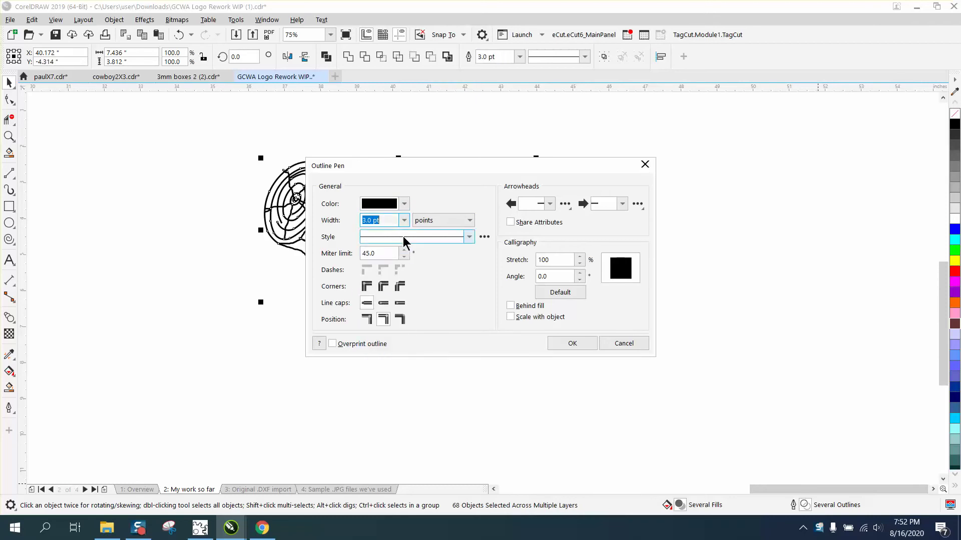
left_click(403, 220)
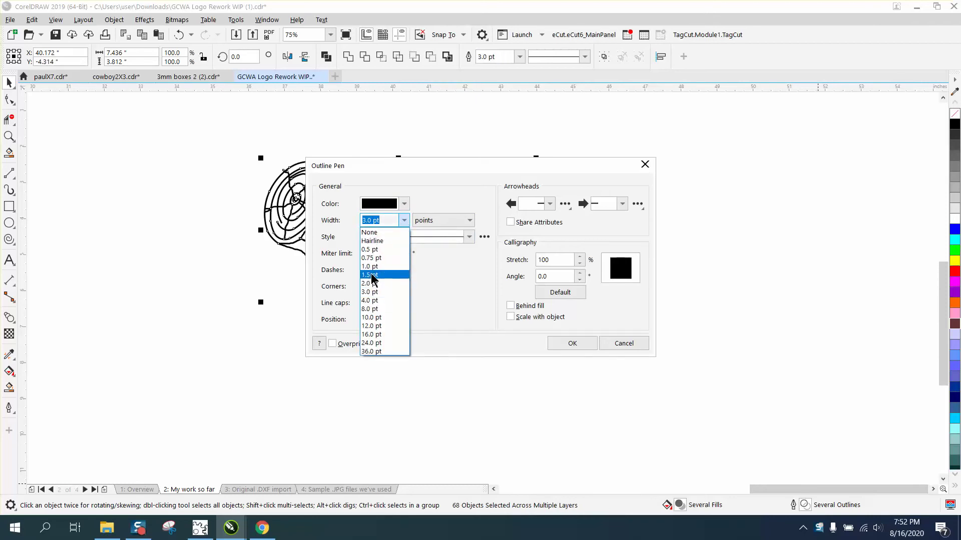
left_click(373, 275)
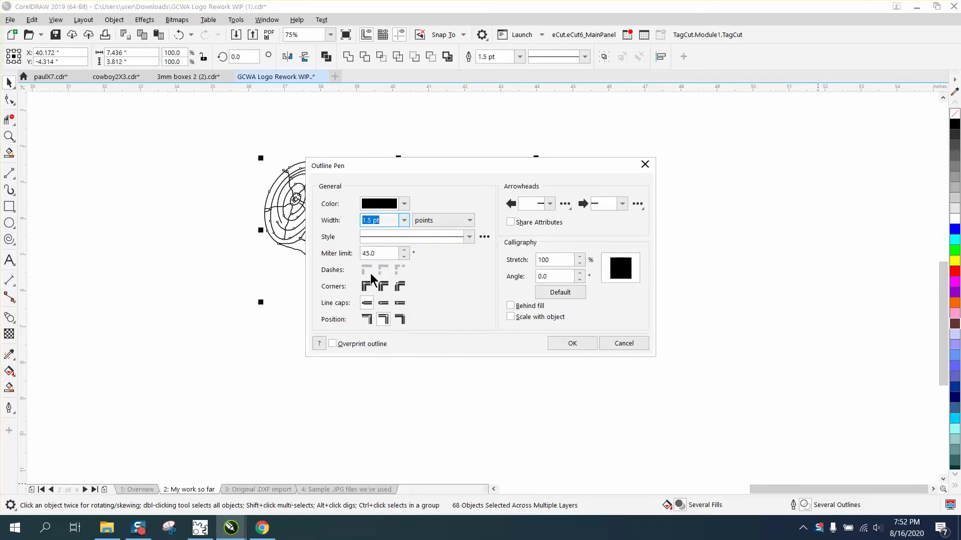
left_click(511, 317)
left_click(572, 343)
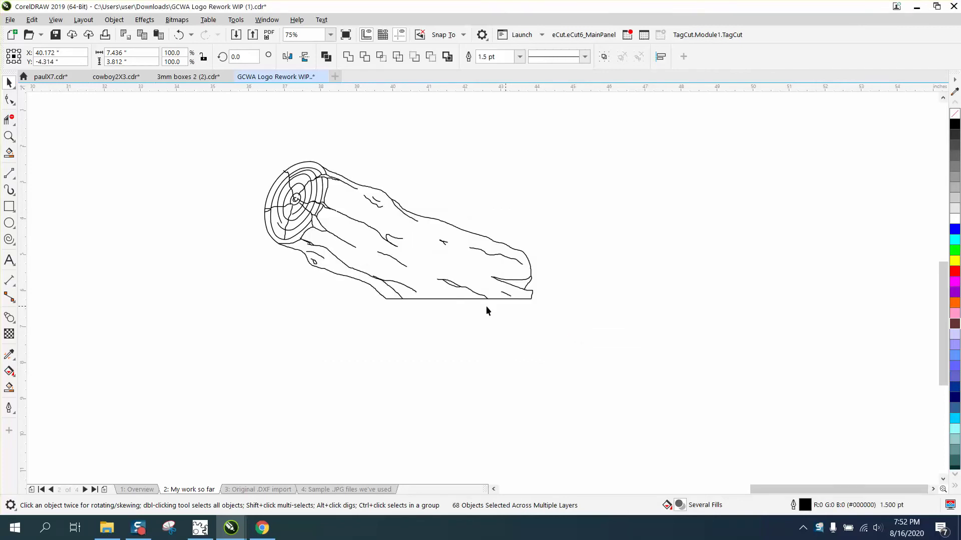
- Smart Fill the log's bark area with dark olive (#333300) and order the fill behind the black outlines
left_click(9, 387)
left_click(421, 268)
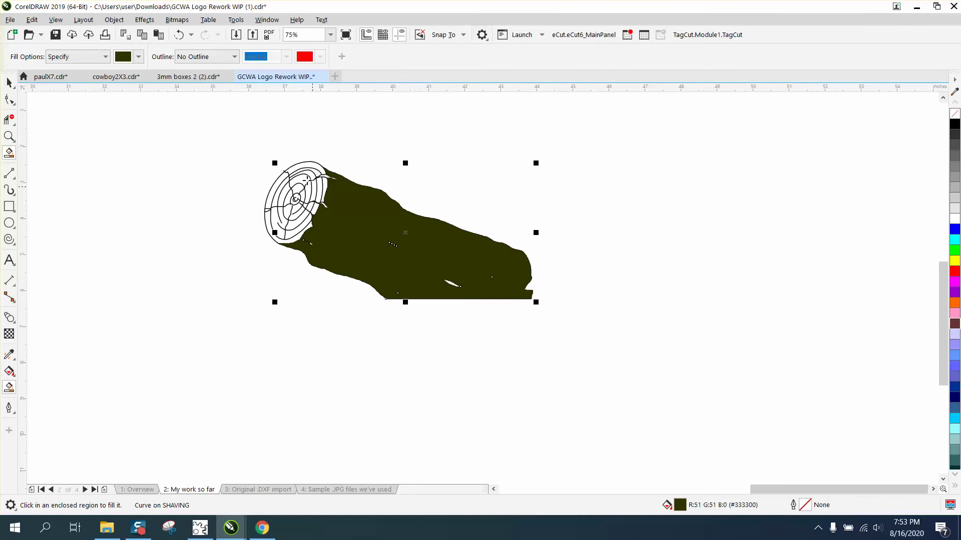
left_click(116, 20)
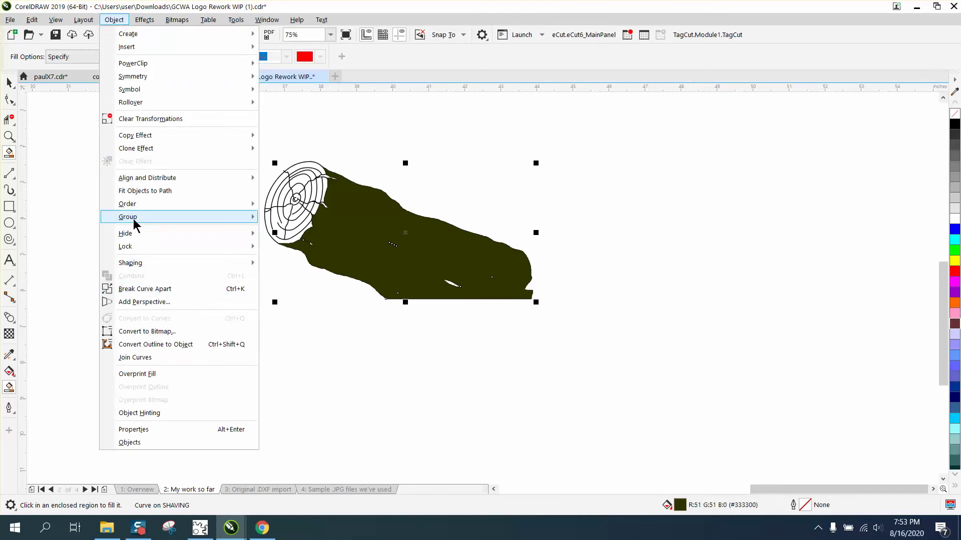
mouse_move(242, 205)
left_click(300, 218)
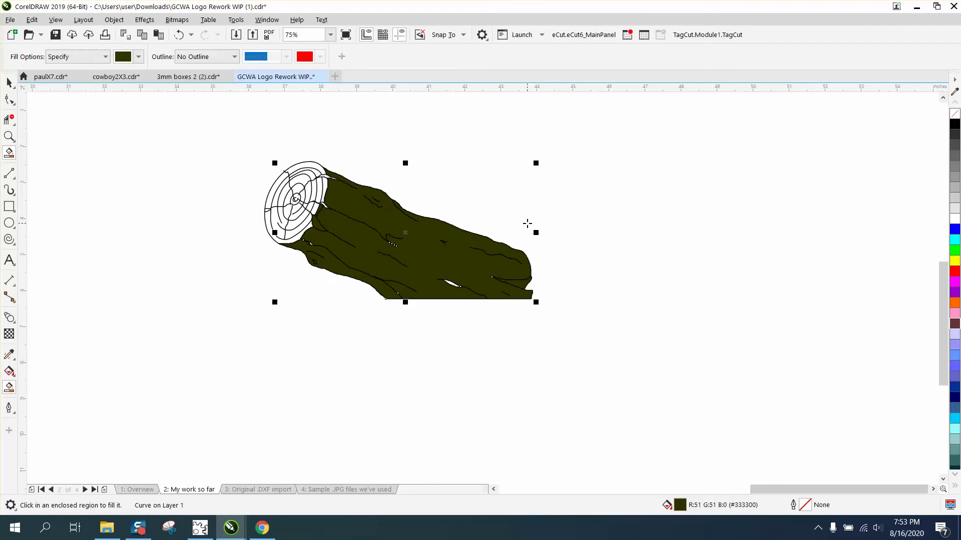
- Tint the bark fill by mixing in white, green and brown to reach olive #62663C
left_click(954, 223, "ctrl")
left_click(955, 222, "ctrl")
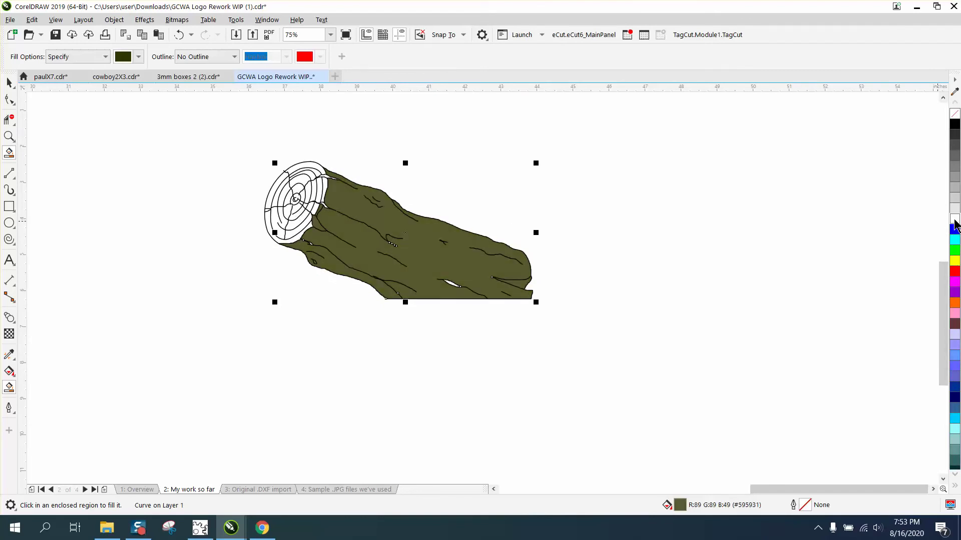
left_click(954, 222, "ctrl")
left_click(955, 252, "ctrl")
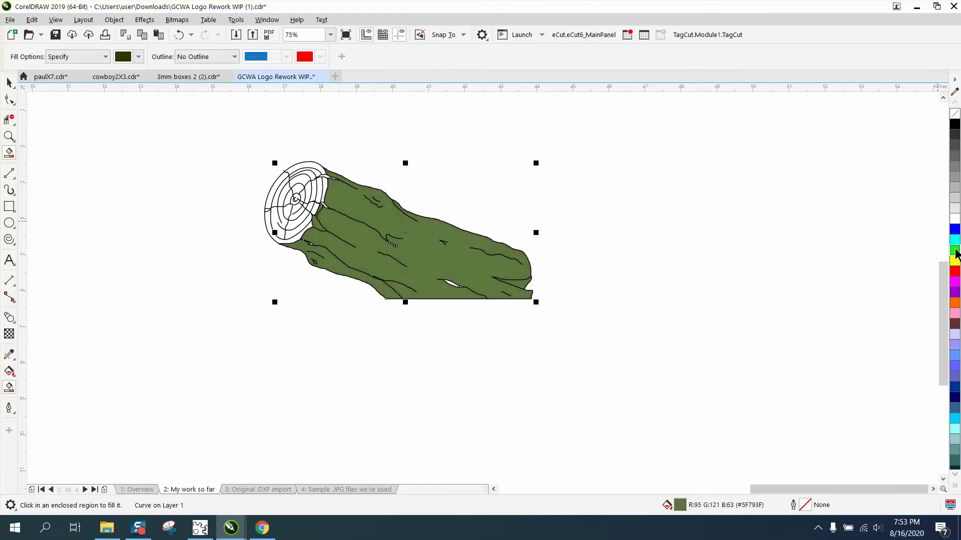
left_click(955, 324, "ctrl")
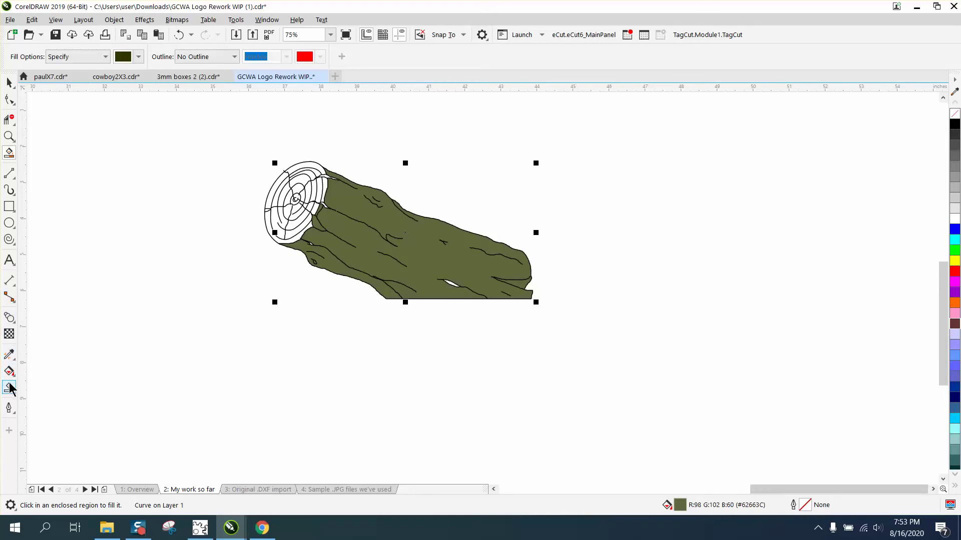
- Set the Smart Fill colour to black and fill the white sliver near the log's flat bottom edge
left_click(138, 57)
left_click(130, 115)
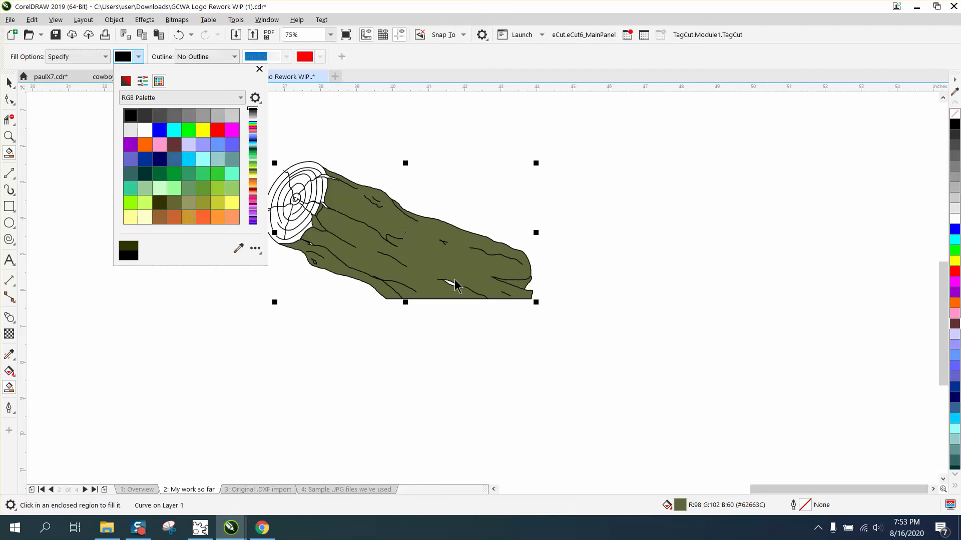
left_click(452, 285)
left_click(450, 283)
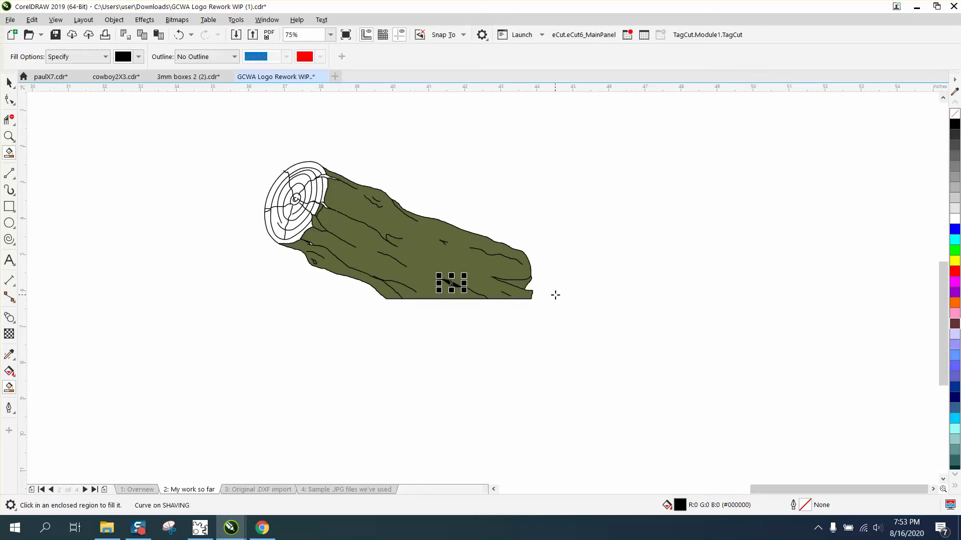
- Fill the lower and middle white gaps where the bark meets the log's cut end with black
left_click(9, 136)
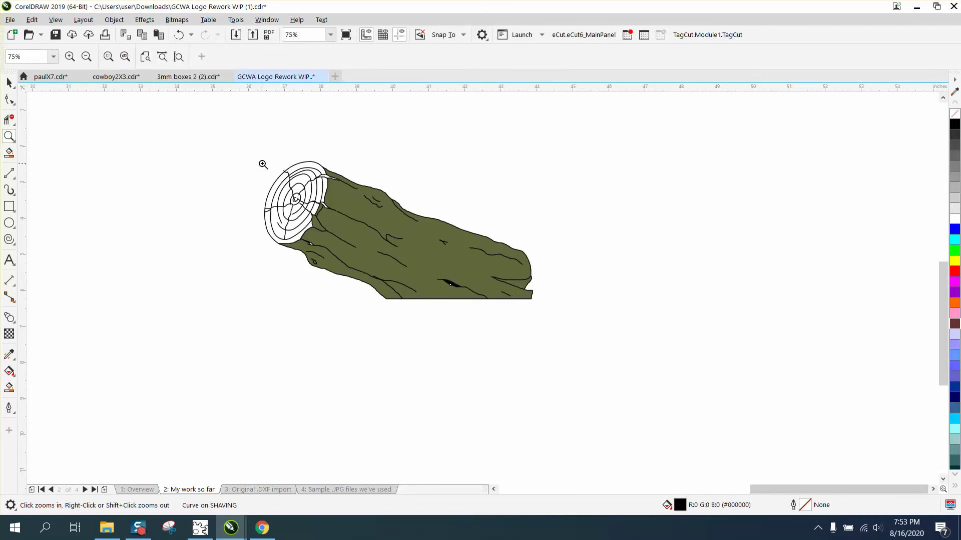
left_click_drag(264, 160, 414, 279)
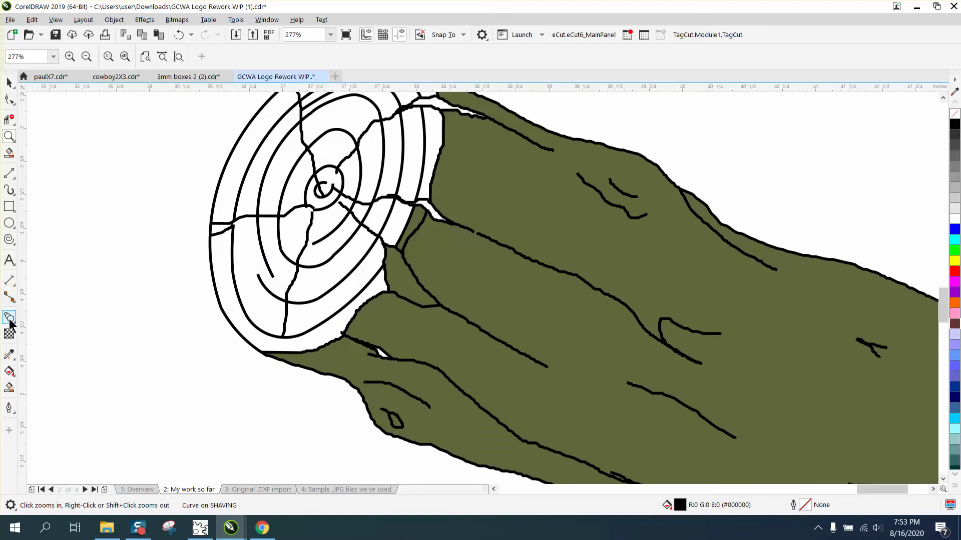
left_click(10, 387)
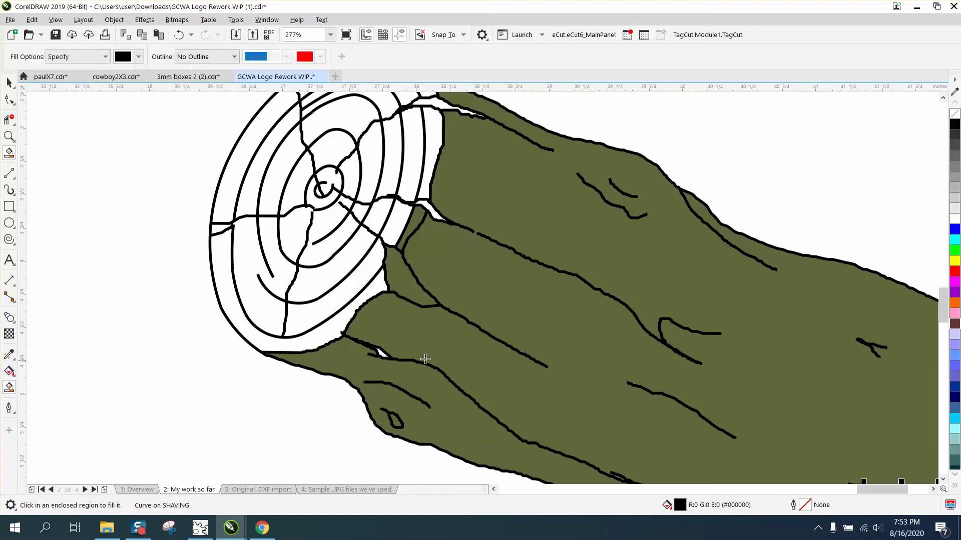
left_click(382, 354)
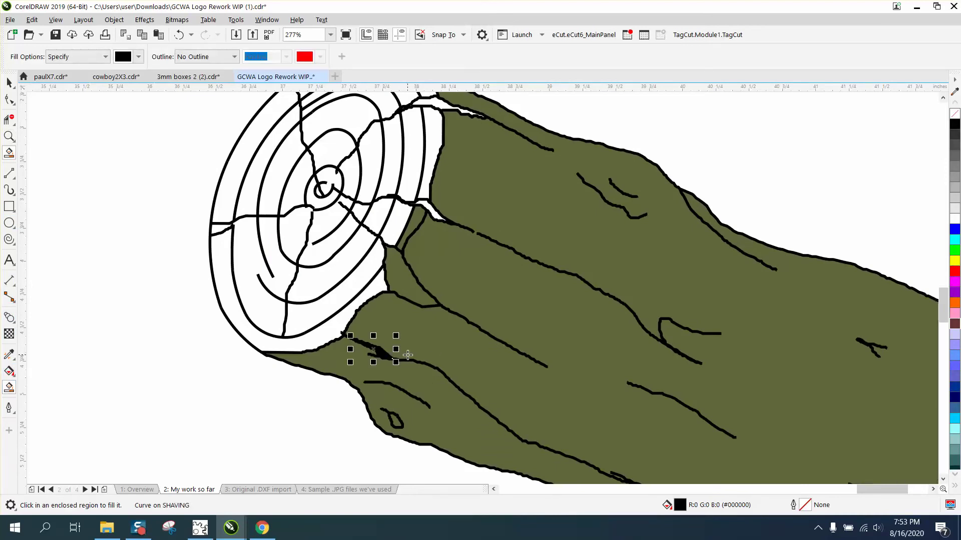
left_click(435, 215)
- Try to fill the upper gap beside the log's cut end with black, and undo that fill
left_click(443, 103)
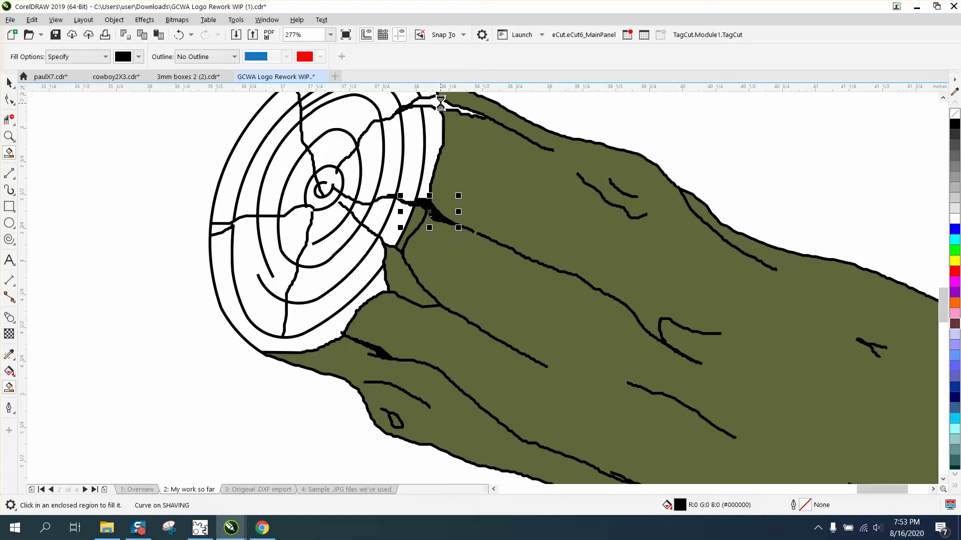
left_click(179, 34)
- Set the Smart Fill colour to golden brown (#CC9933)
scroll(395, 180, "down", 3)
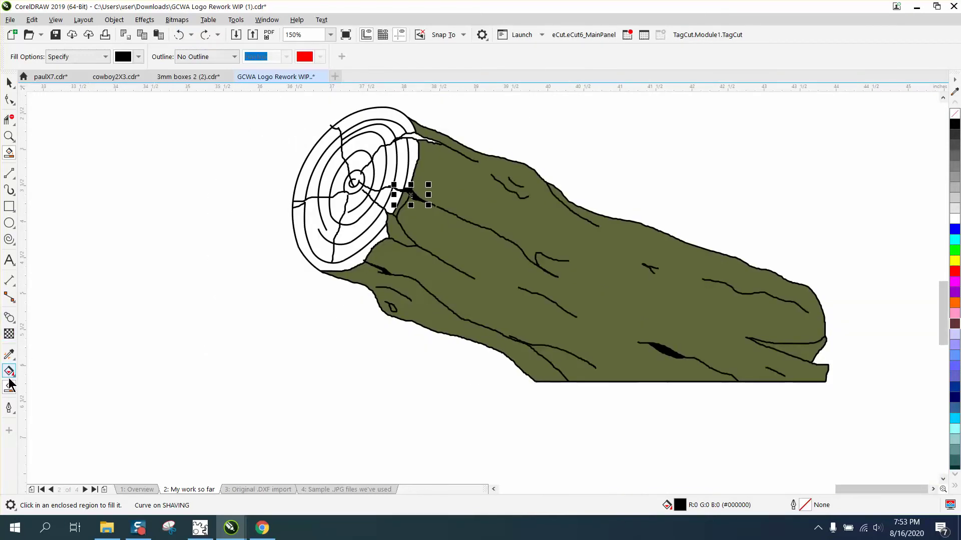
left_click(139, 57)
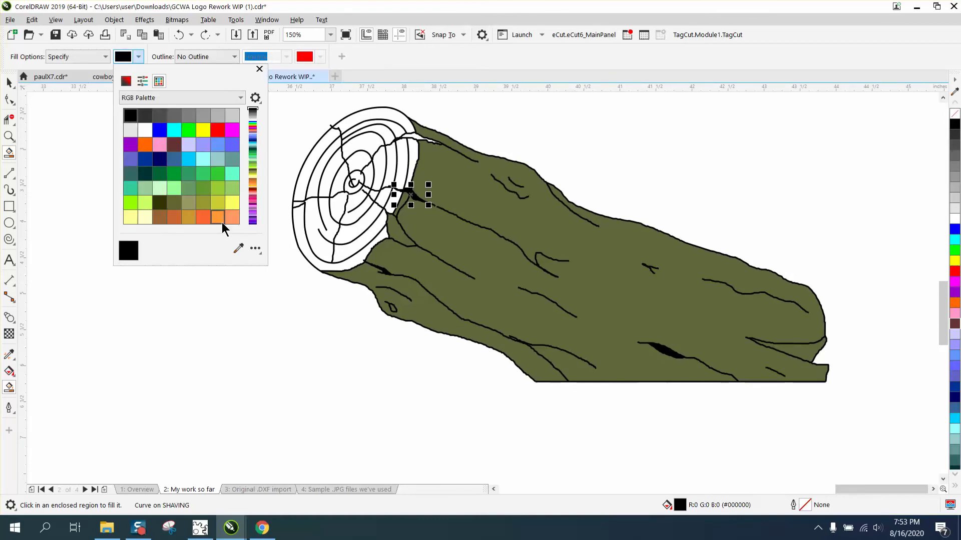
left_click(190, 218)
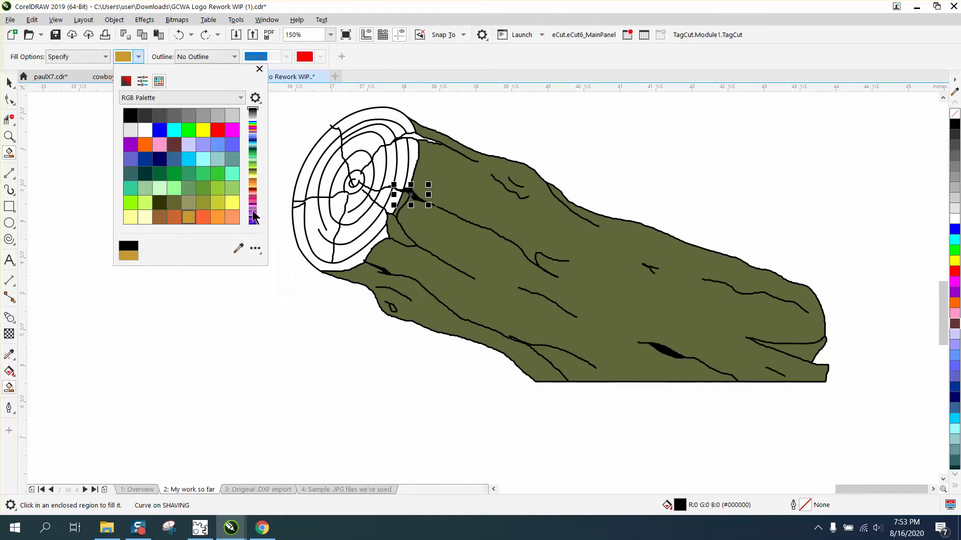
- Try to fill the rings of the log's cut end with golden brown, and undo the fill
left_click(319, 193)
left_click(311, 180)
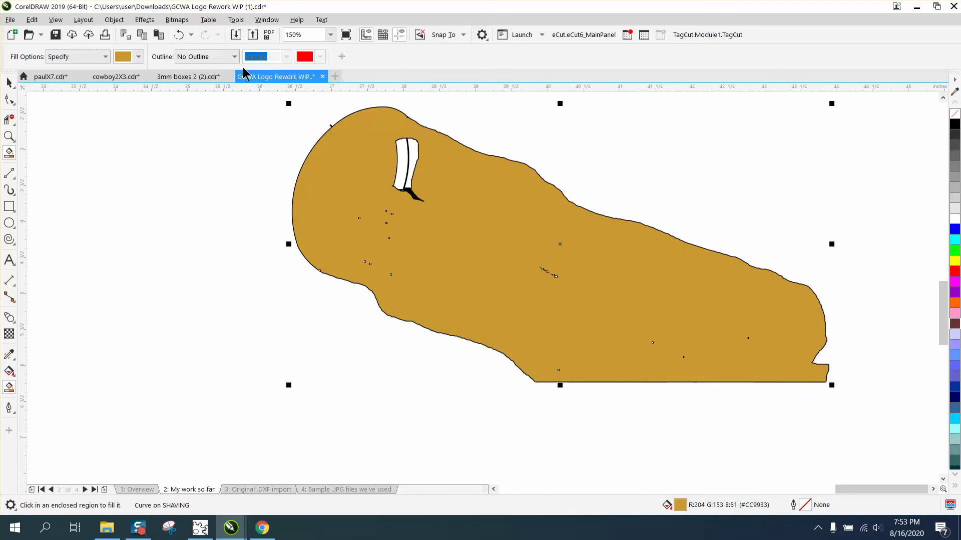
left_click(178, 35)
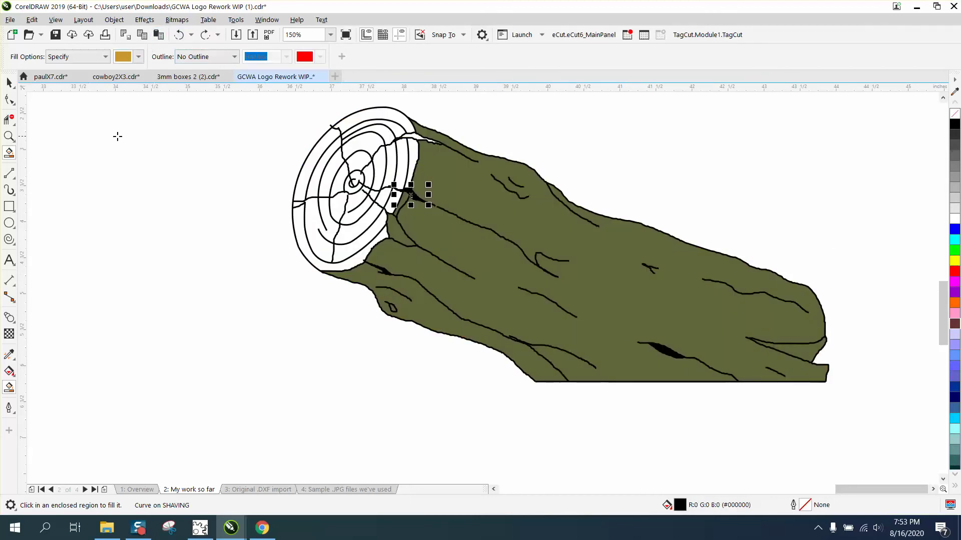
- Select the olive bark fill and move it 15 inches to the right, away from the log outlines
left_click(9, 84)
scroll(160, 122, "down", 2)
left_click(399, 131)
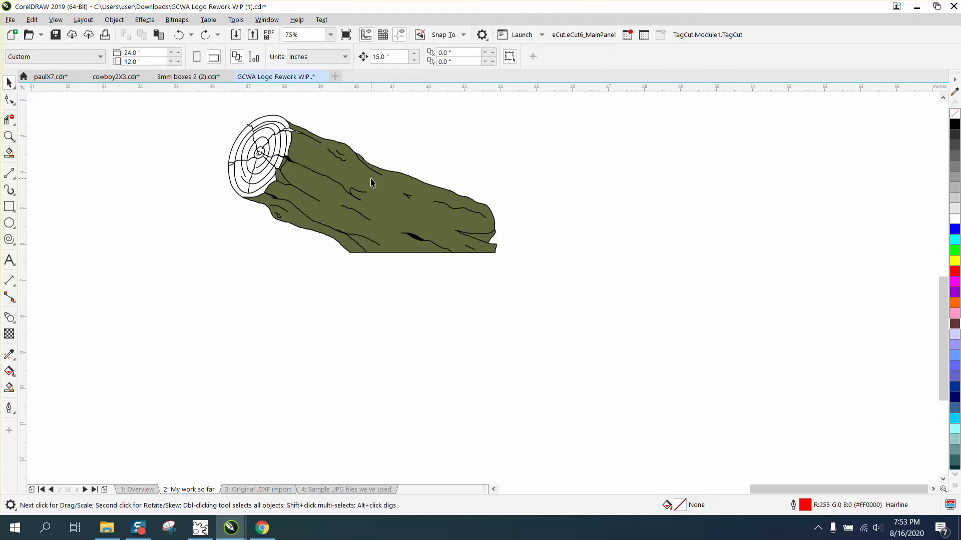
left_click(371, 188)
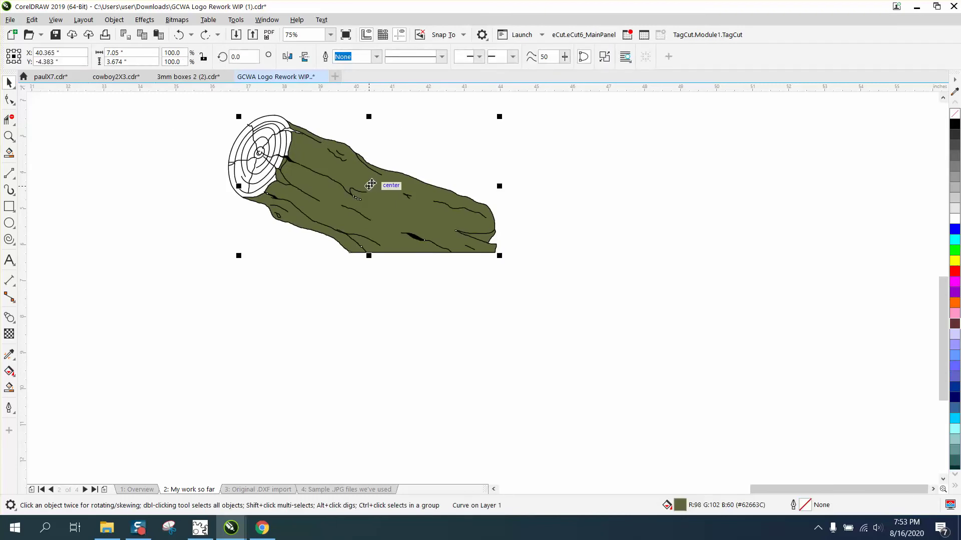
key("Right")
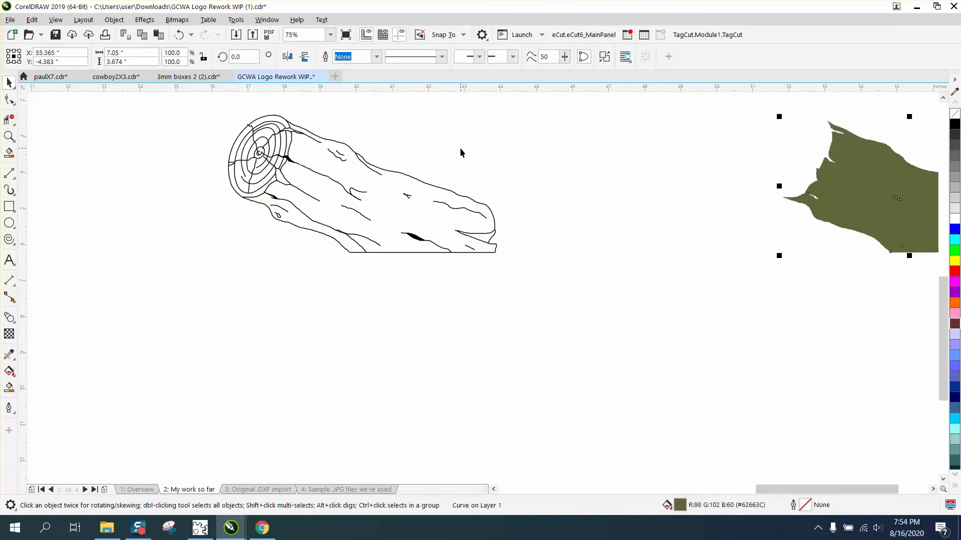
- Smart Fill the log's ringed cut end with golden brown
left_click(10, 387)
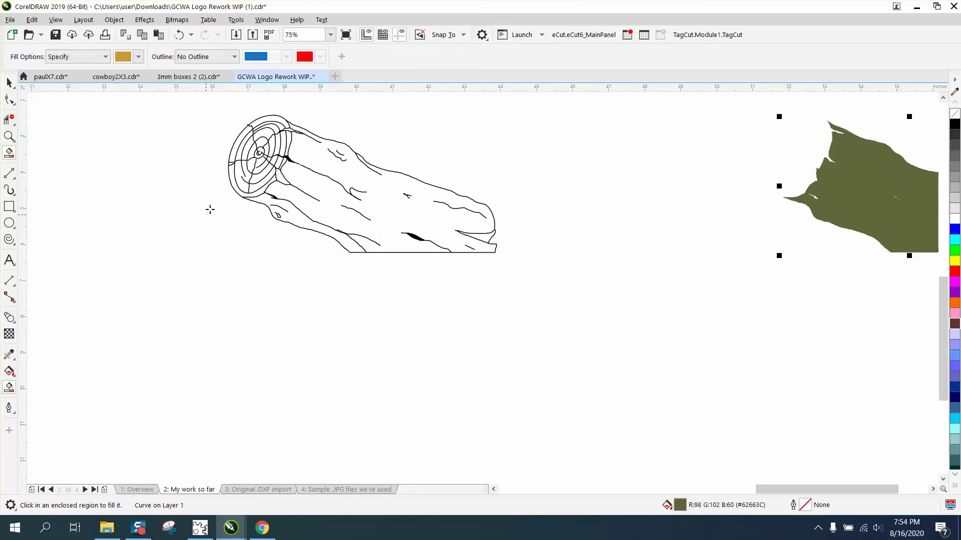
left_click(271, 147)
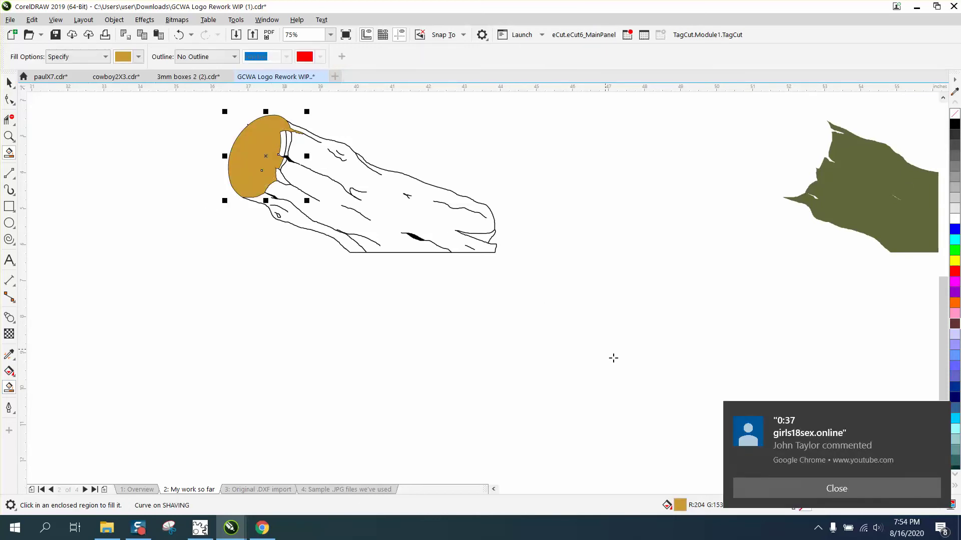
- Dismiss the comment notifications and move the olive bark fill 15 inches to the left, back onto the log outlines
left_click(942, 415)
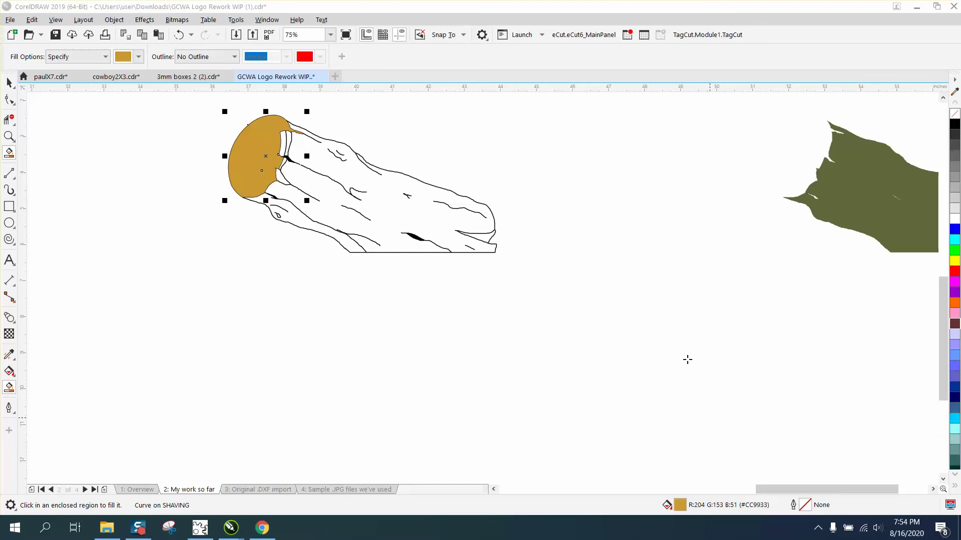
left_click(9, 83)
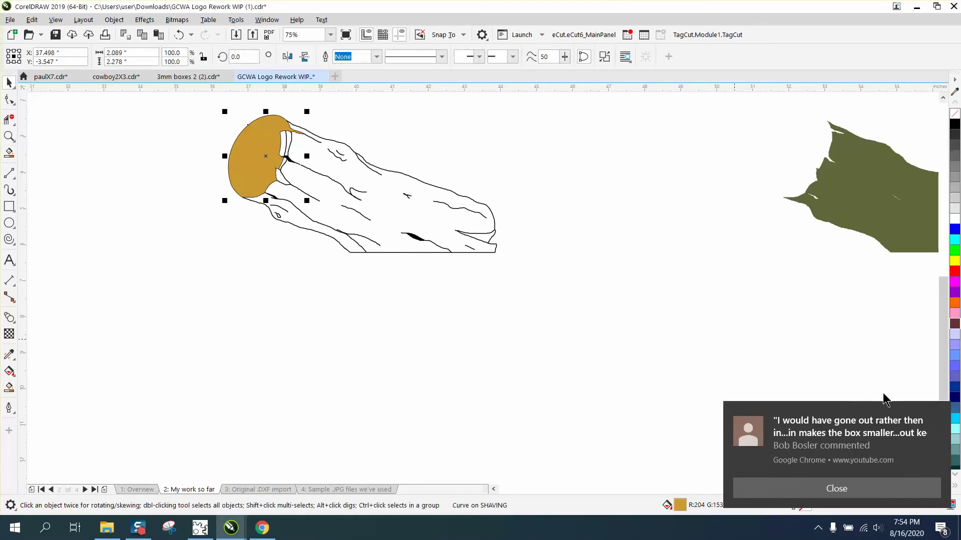
left_click(939, 414)
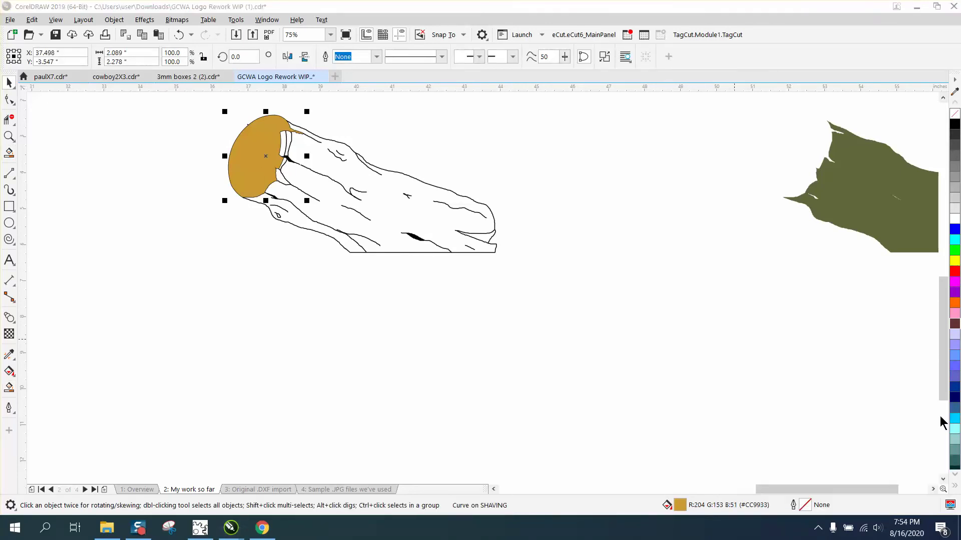
left_click(858, 221)
key("Left")
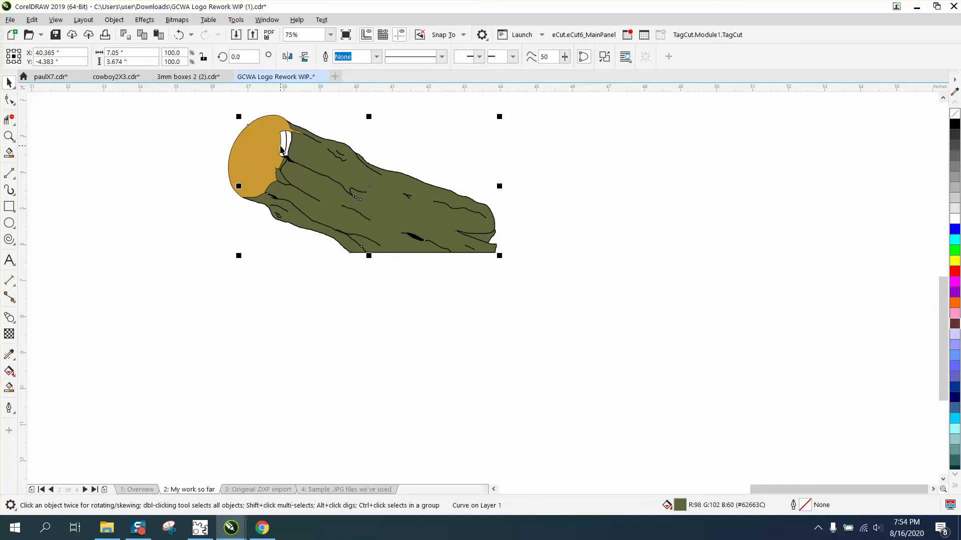
- Send the golden brown cut-end fill to the back of the page, behind the black ring lines
left_click(263, 152)
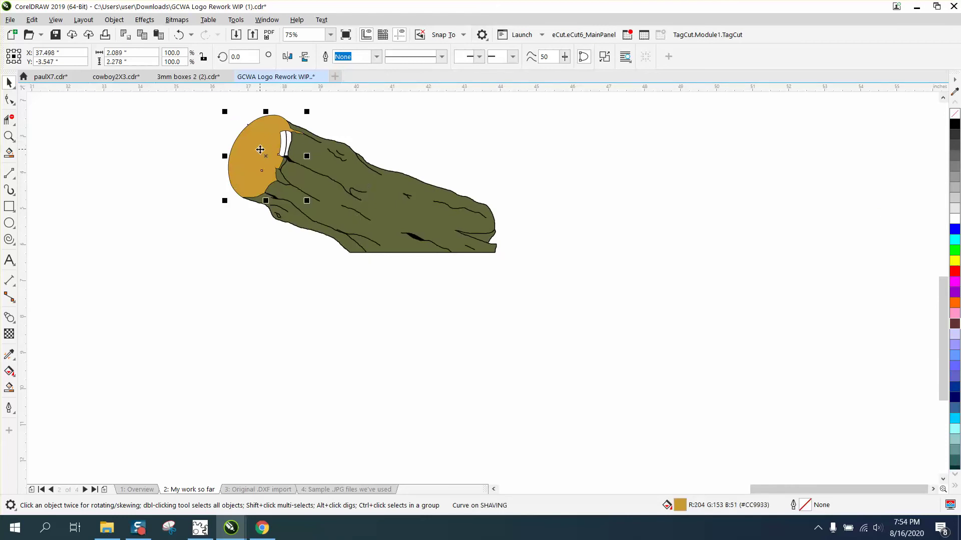
left_click(116, 20)
mouse_move(145, 210)
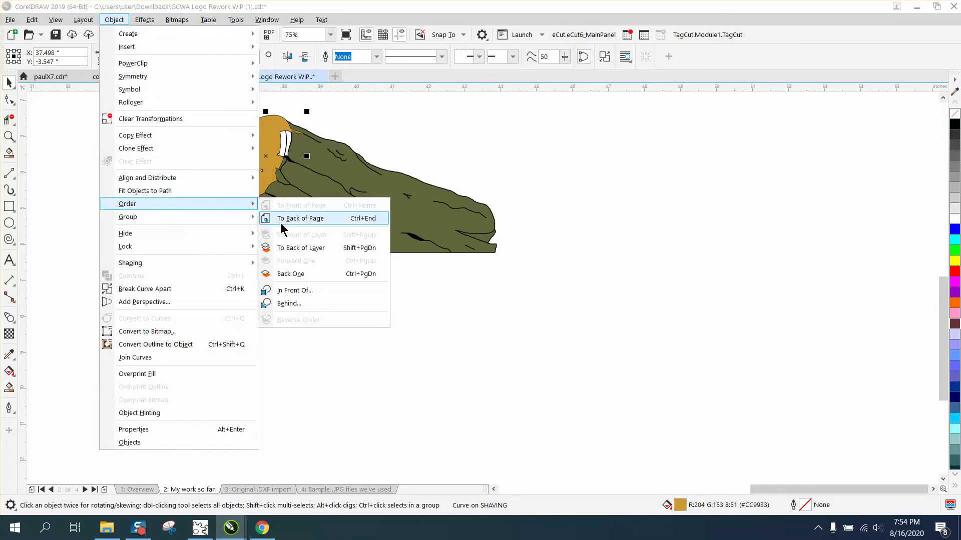
left_click(300, 219)
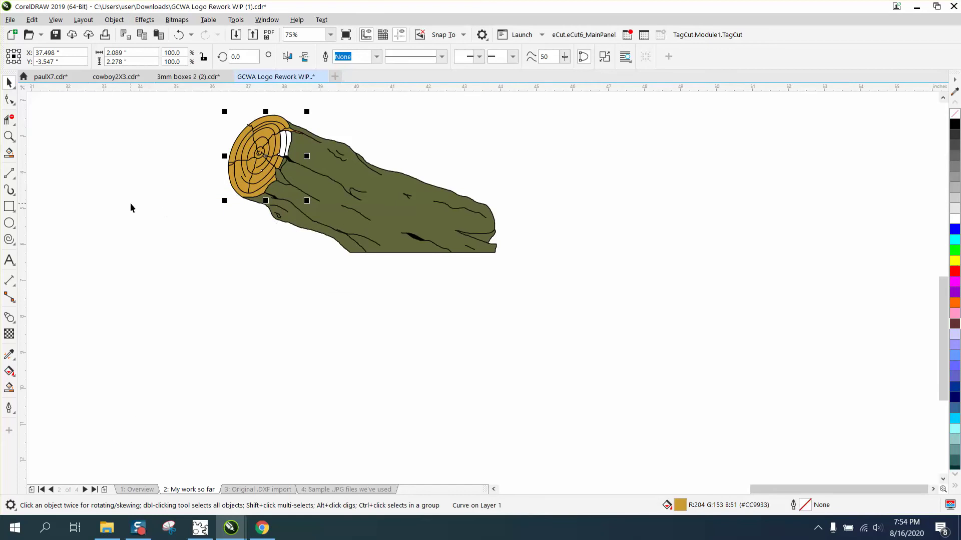
- Try to Smart Fill the white gap beside the log's cut end with golden brown, and undo the attempt
left_click(9, 136)
mouse_move(180, 111)
left_mouse_down()
mouse_move(422, 221)
mouse_move(521, 280)
left_mouse_up()
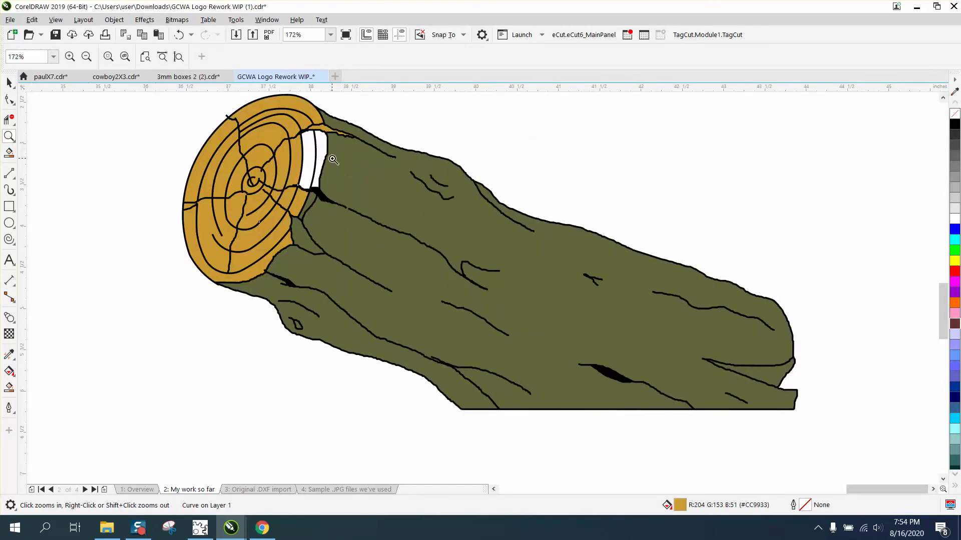
left_click(10, 388)
left_click(311, 150)
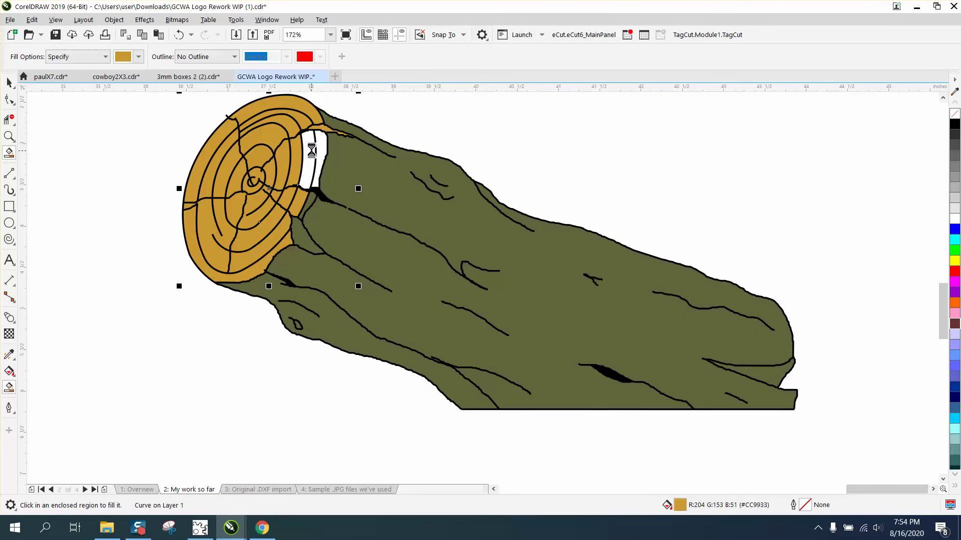
left_click(179, 35)
scroll(341, 188, "down", 3)
- Move the olive bark fill and the golden brown cut-end fill 15 inches to the right, away from the log outlines
left_click(8, 83)
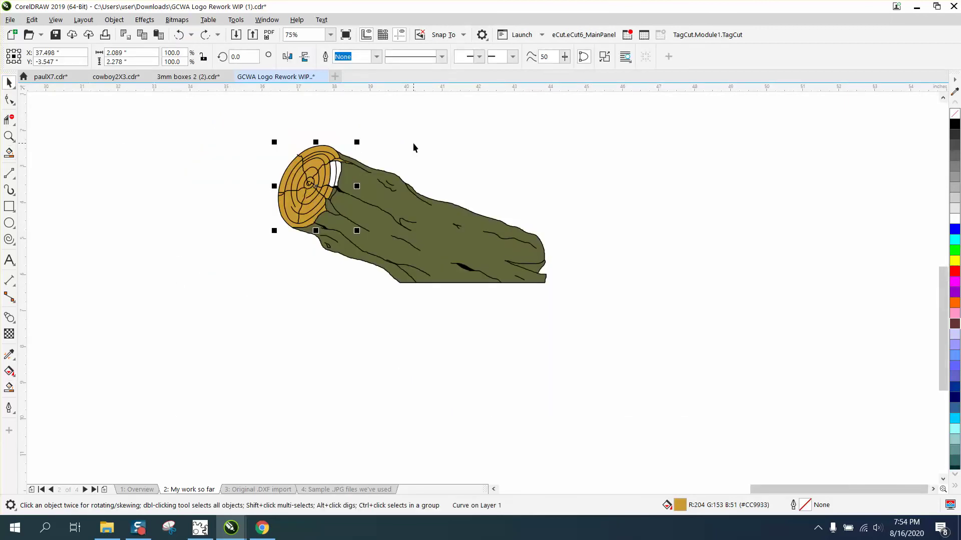
left_click(400, 193)
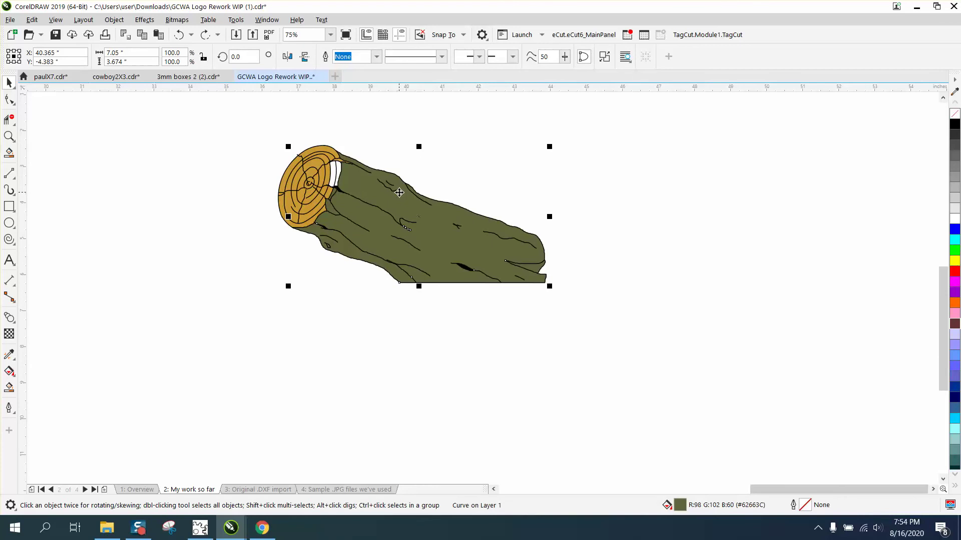
key("Right")
left_click(322, 174)
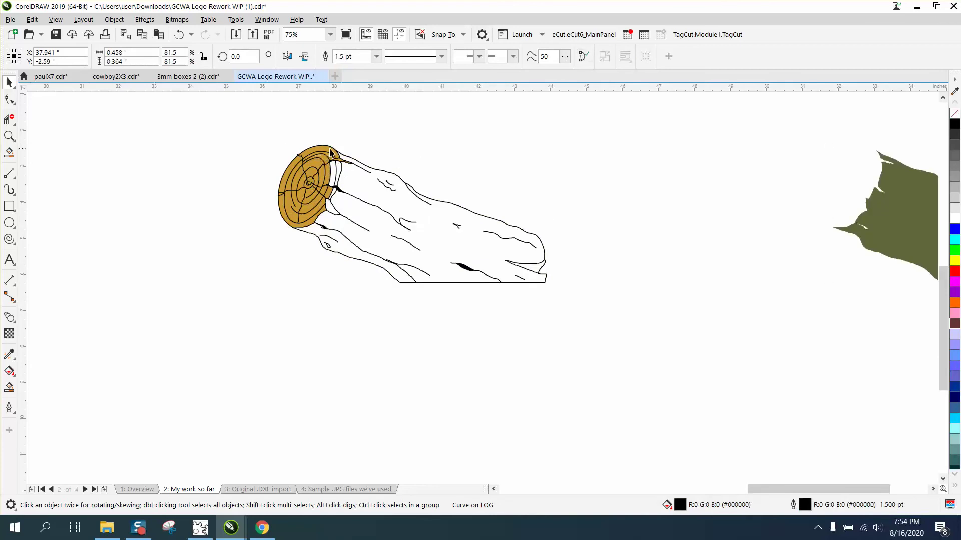
left_click(330, 153)
left_click(310, 176)
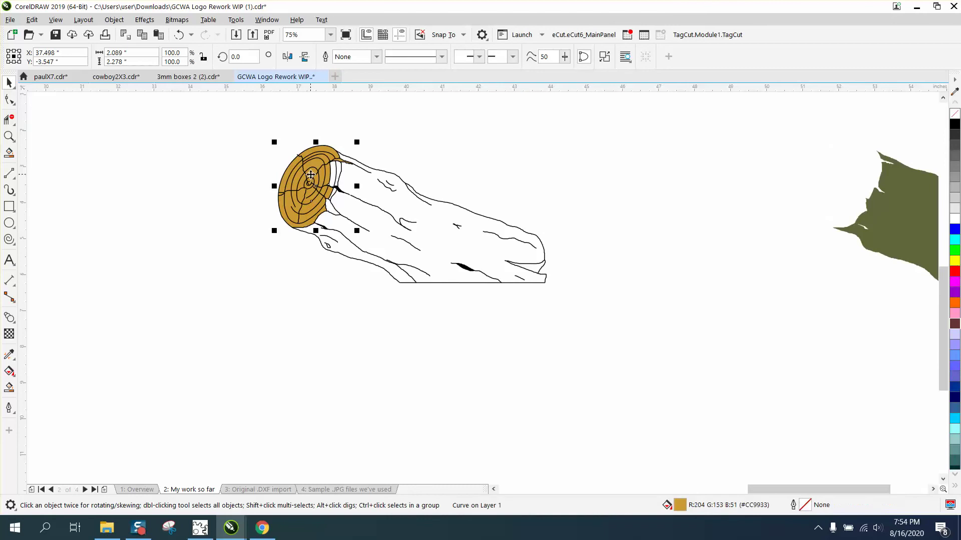
key("Right")
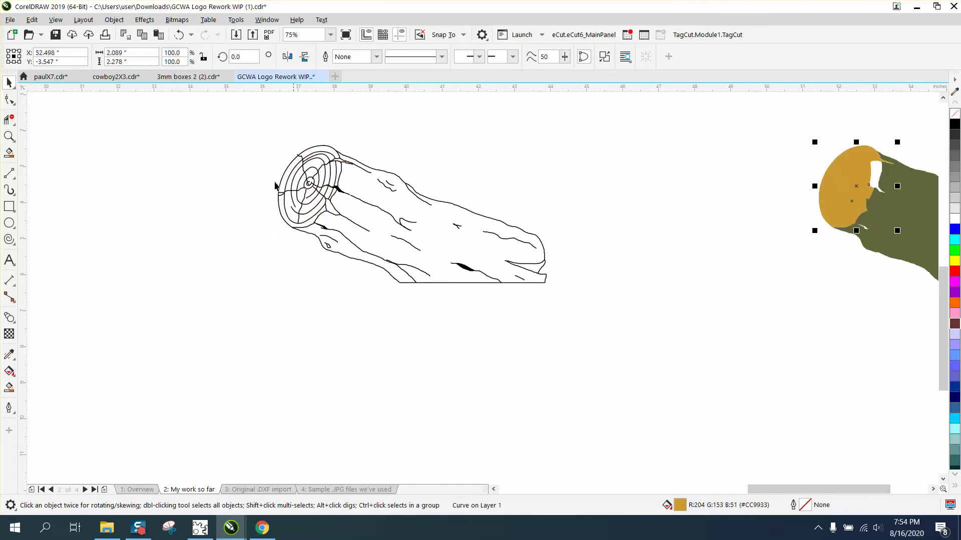
- Smart Fill the gap beside the rings, the ringed cut end and the bark with golden brown (#CC9933)
left_click(9, 387)
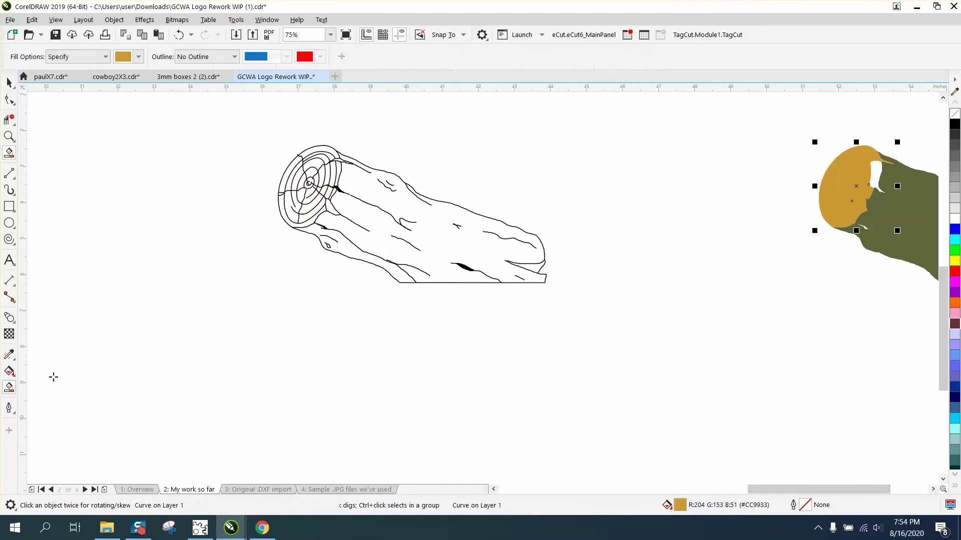
left_click(338, 169)
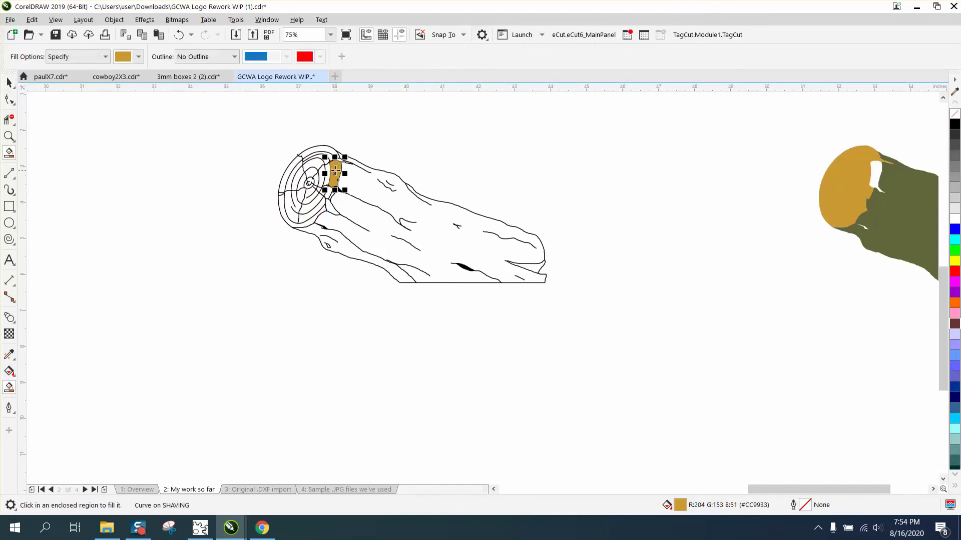
left_click(329, 170)
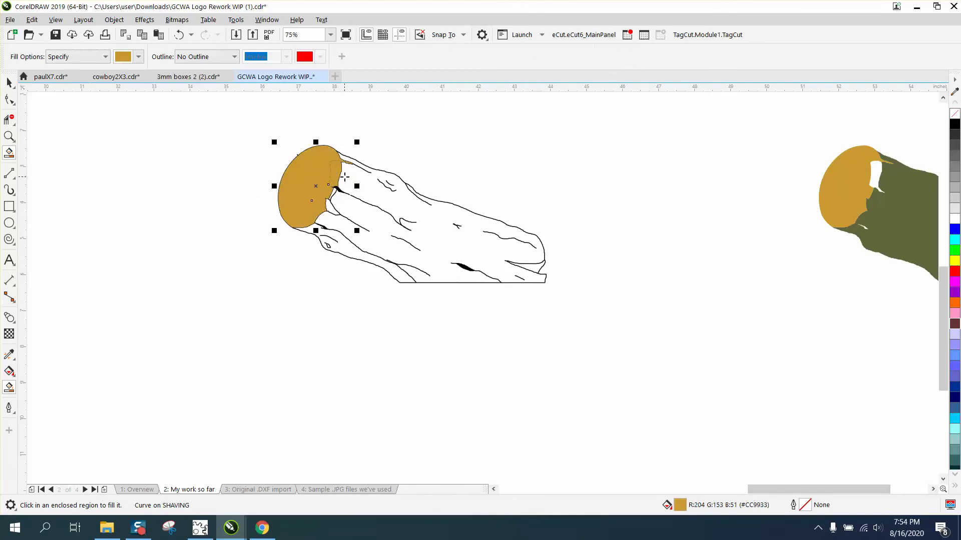
left_click(364, 190)
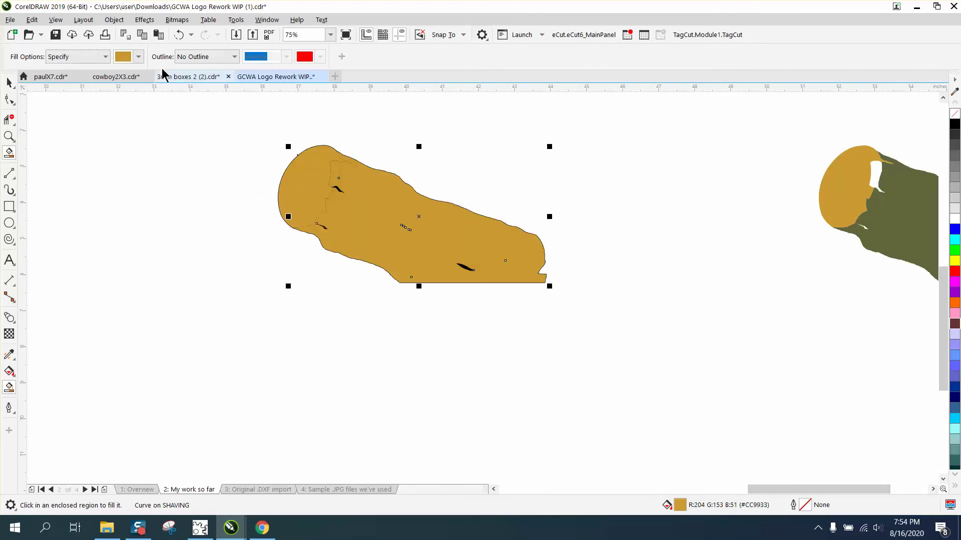
- Undo the last two golden brown fills on the log and redo both
left_click(179, 34)
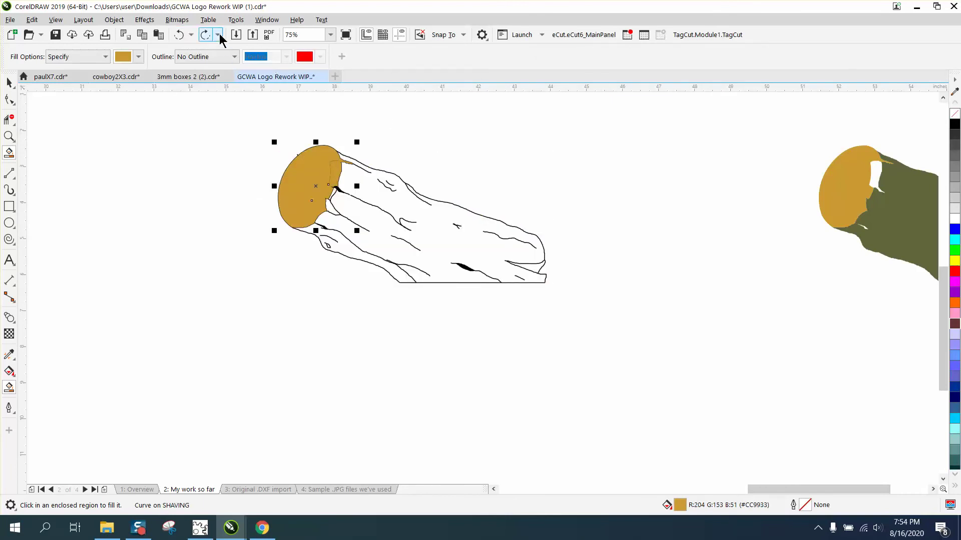
left_click(180, 34)
left_click(204, 35)
left_click(204, 34)
- Select all the objects of the golden brown log together and send them to the back of the page
left_click(9, 83)
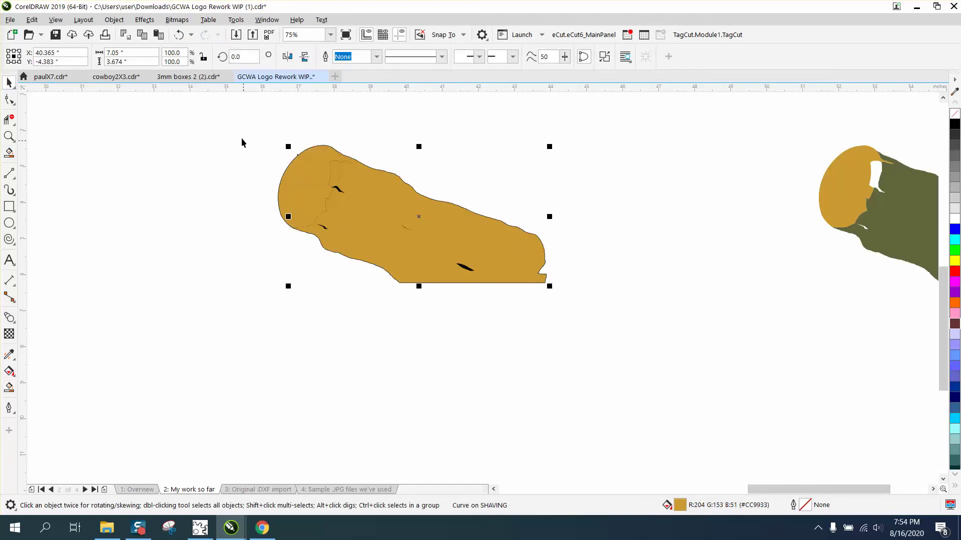
left_click_drag(241, 142, 551, 336)
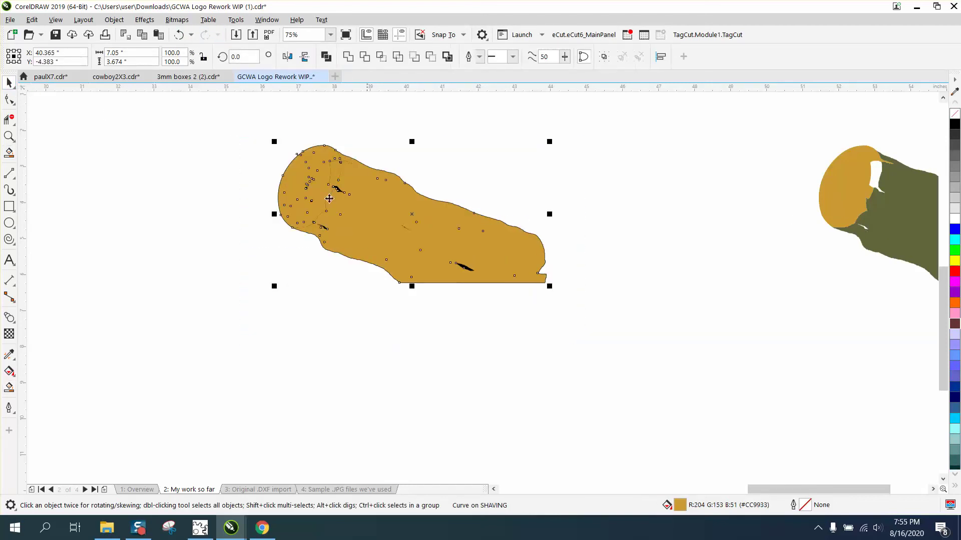
left_click(114, 22)
mouse_move(143, 204)
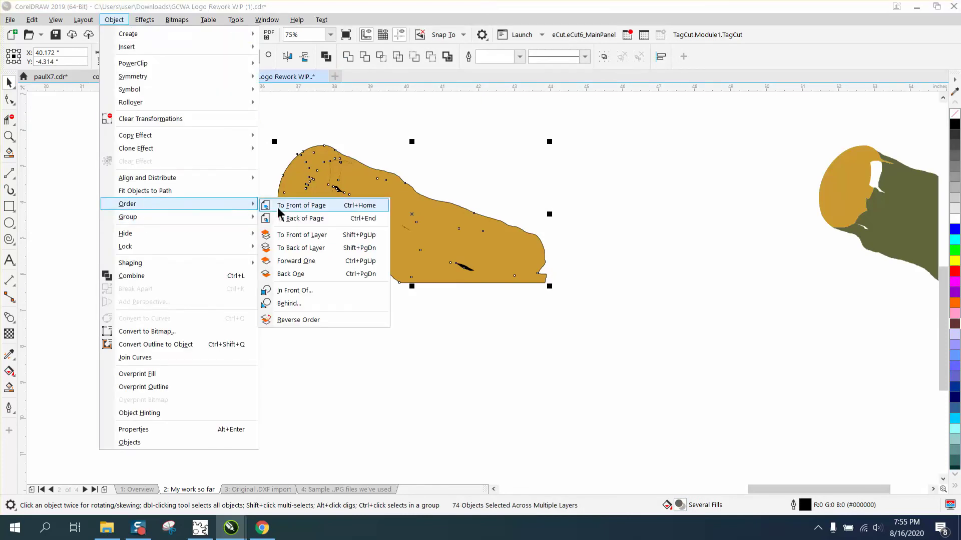
left_click(290, 218)
- Move the set-aside olive bark fill and golden brown cut-end fill 15 inches to the left, back onto the log
left_click(900, 203)
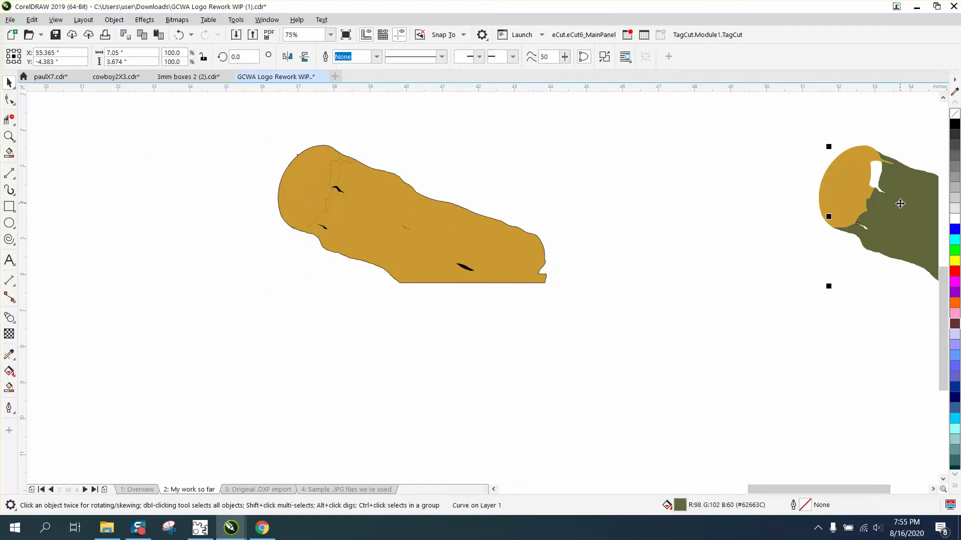
key("ctrl+z")
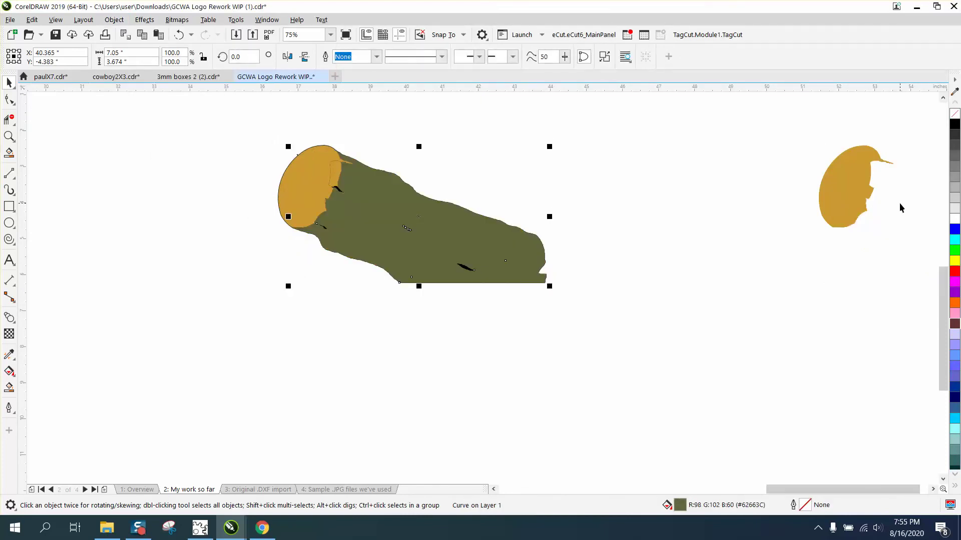
left_click(849, 199)
key("ctrl+z")
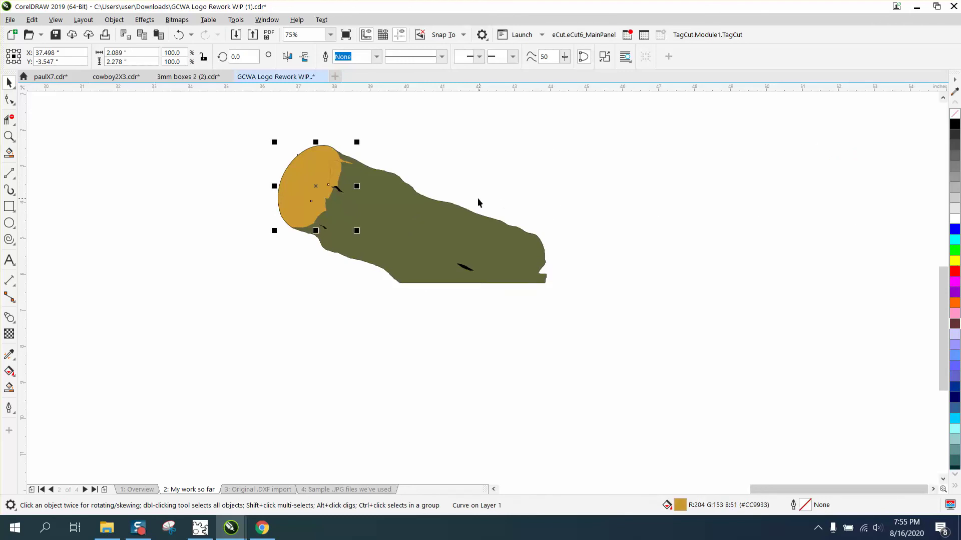
- Send the selected golden brown cut-end fill to the back of the page and move it 15 inches to the right, off the log
left_click(114, 20)
mouse_move(252, 207)
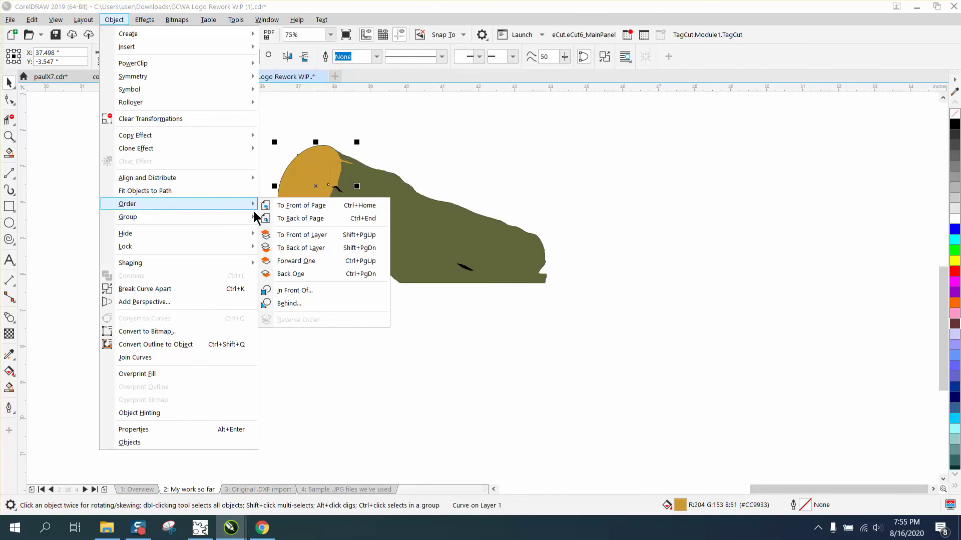
left_click(278, 218)
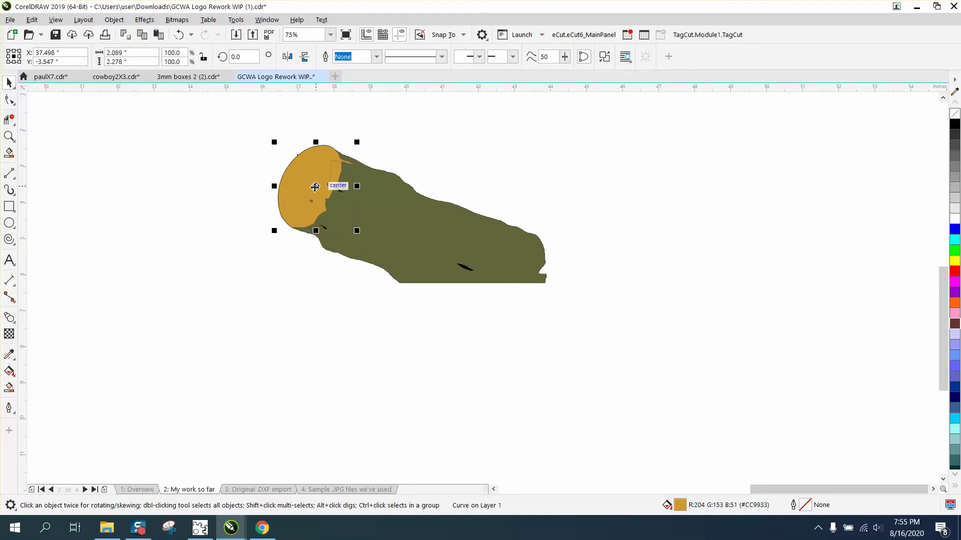
key("ctrl+d")
- Try moving the remaining golden brown cut-end fill 15 inches to the left, and return it to the log
left_click(298, 194)
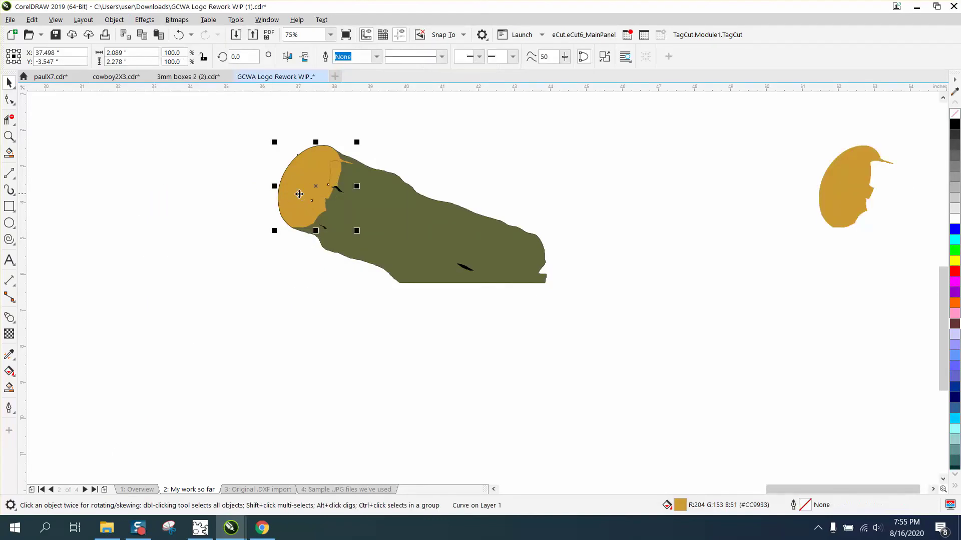
key("Left")
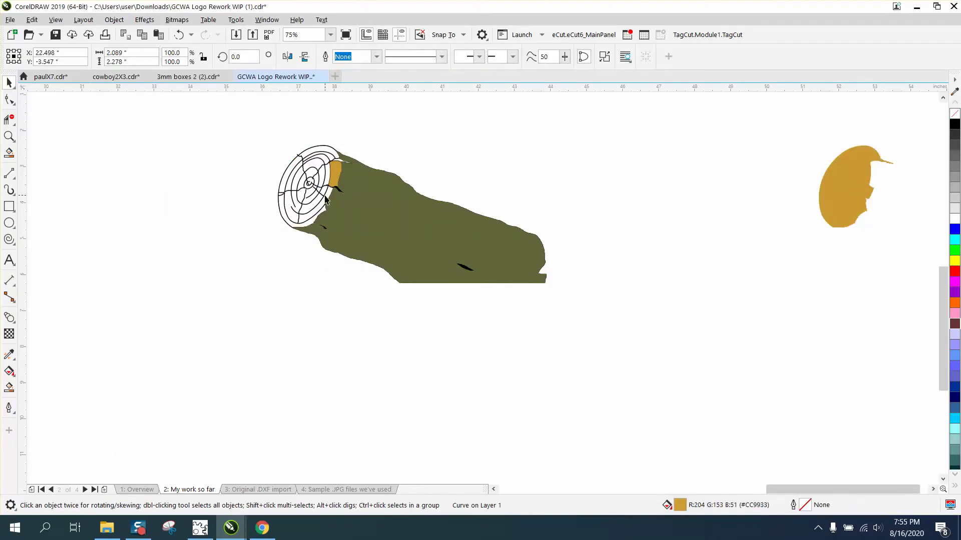
key("ctrl+z")
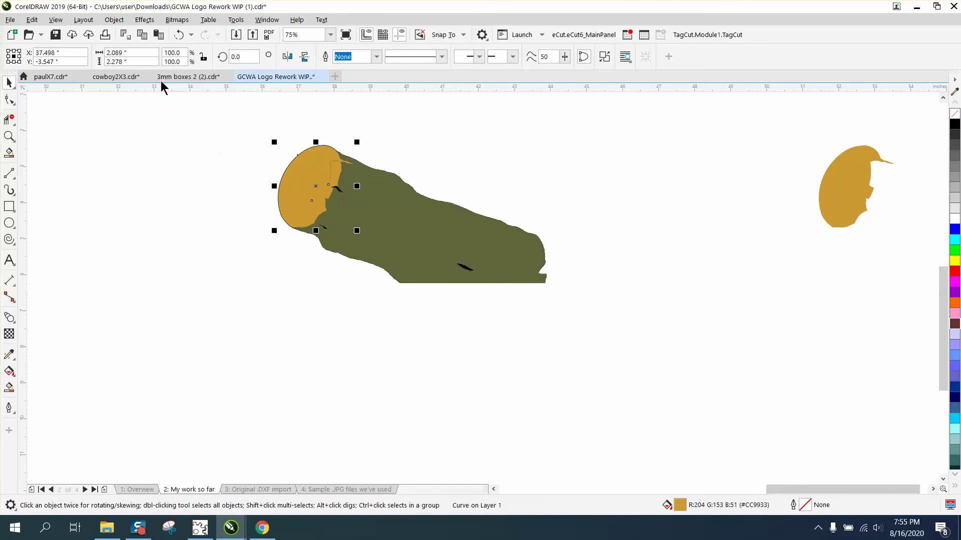
- Send the remaining golden brown cut-end fill on the log to the back of the page, behind the ring lines
left_click(114, 20)
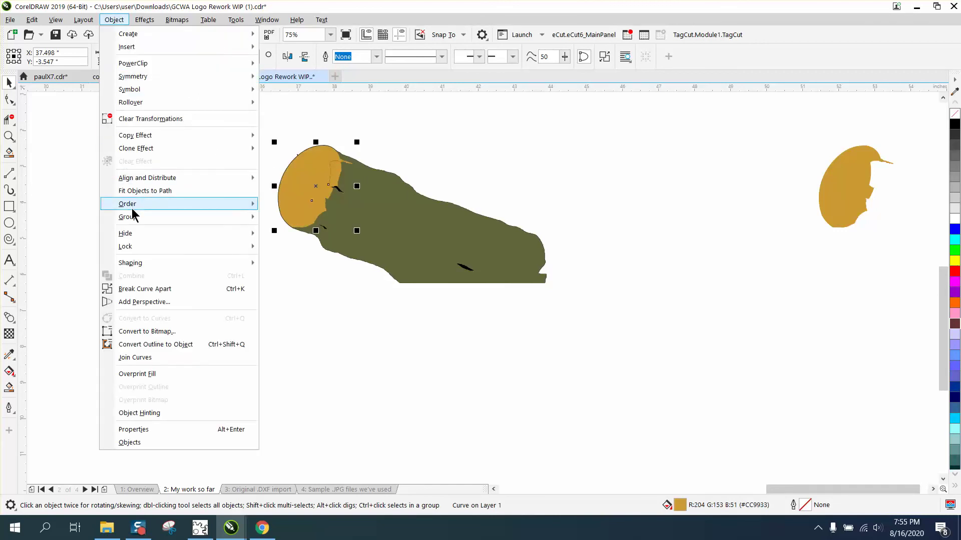
mouse_move(132, 204)
left_click(325, 218)
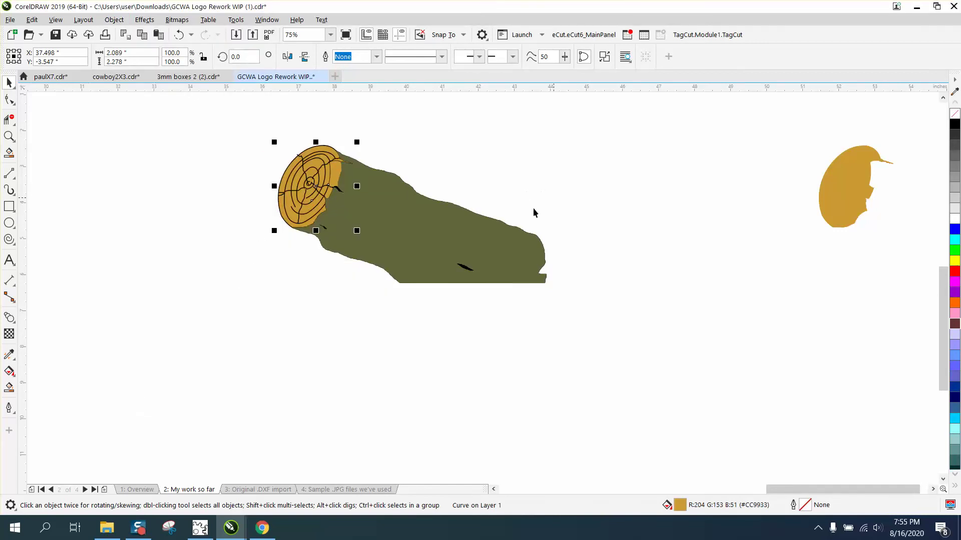
- Select the olive bark fill on the log and send it to the back of the page
left_click(428, 220)
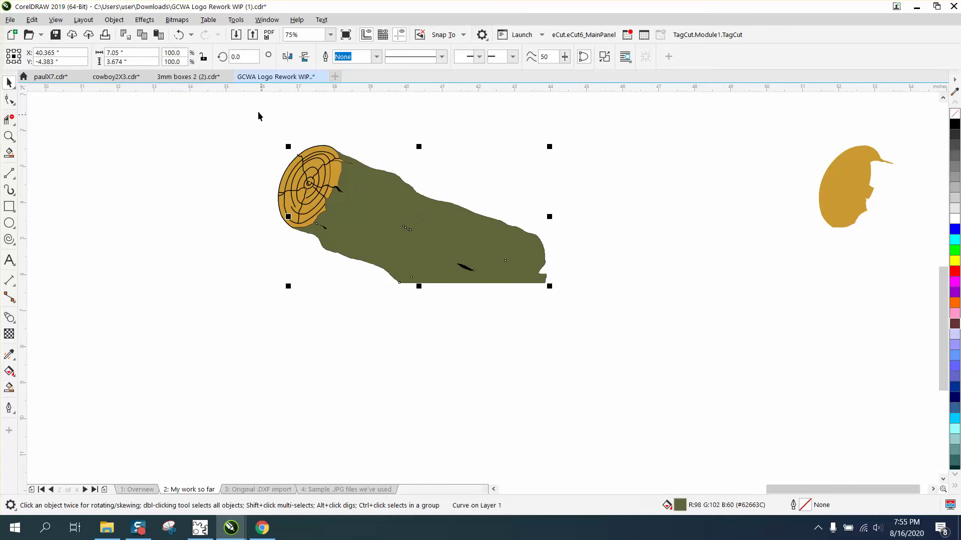
left_click(113, 20)
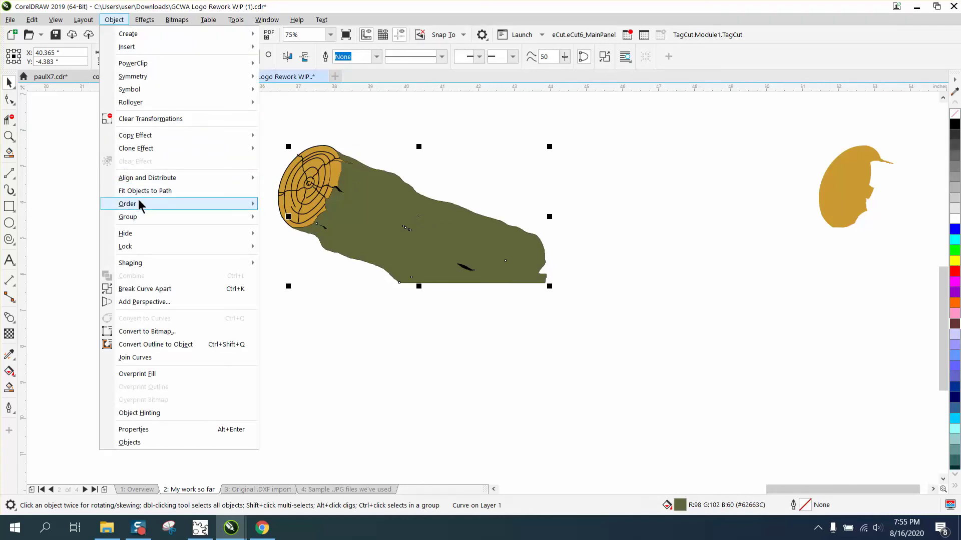
mouse_move(139, 204)
left_click(286, 217)
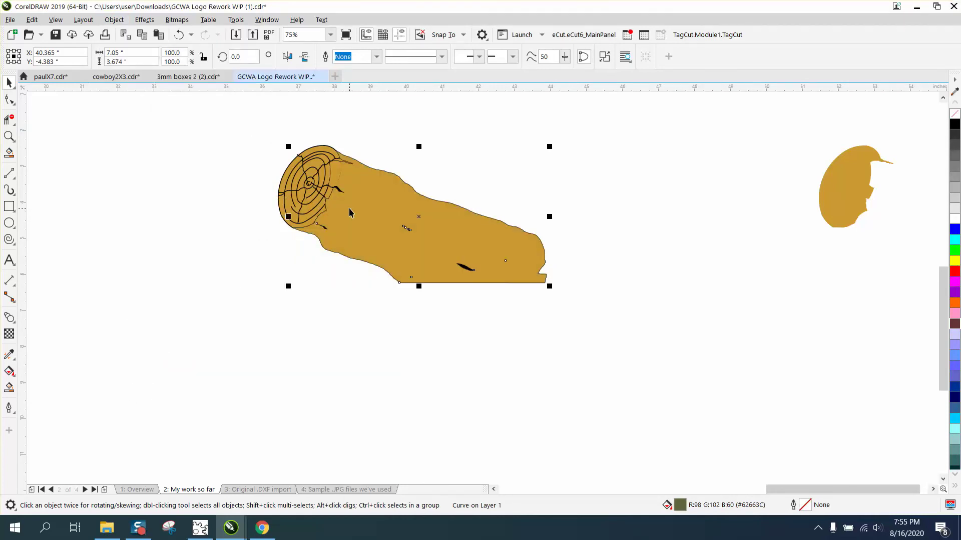
- Select the golden brown fill covering the log's bark and send it to the back of the page
scroll(423, 187, "down", 2)
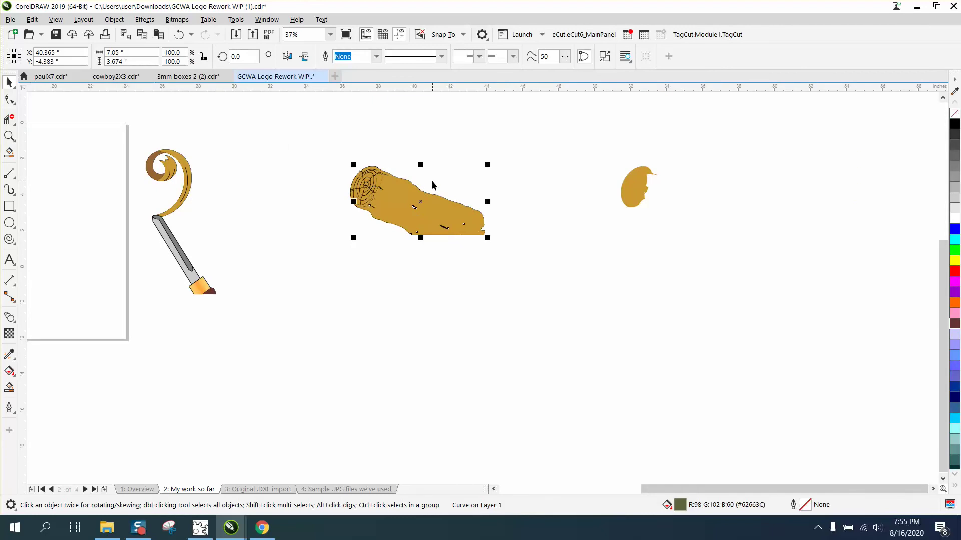
left_click(443, 168)
left_click(440, 203)
left_click(121, 24)
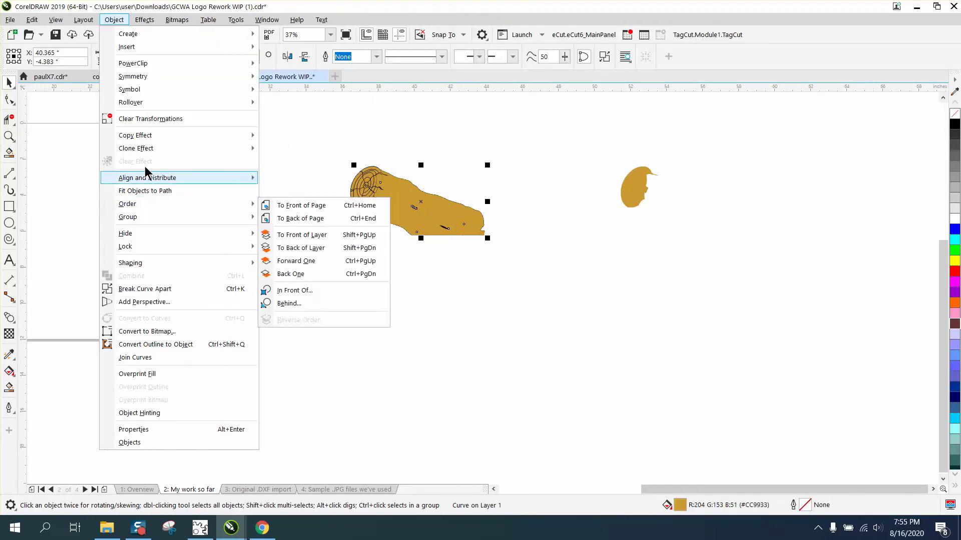
left_click(274, 219)
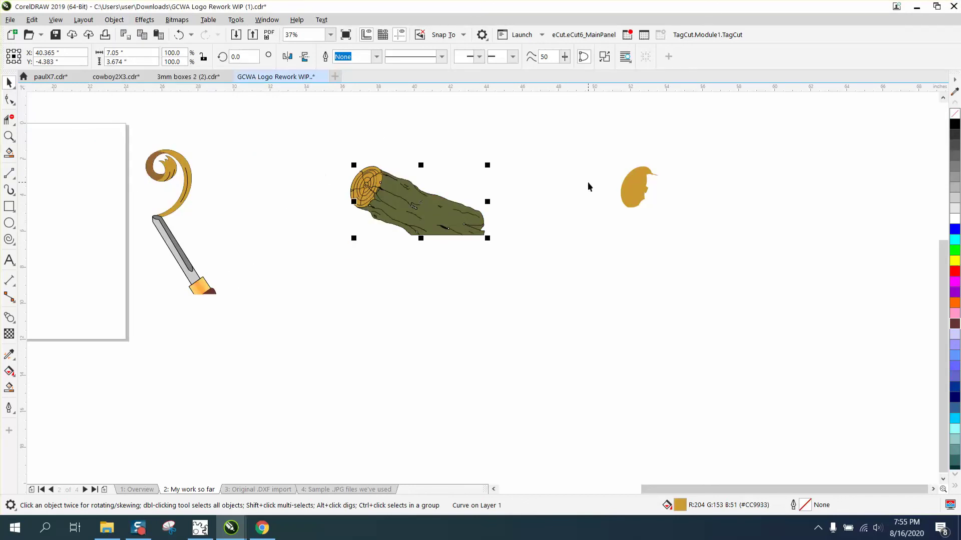
- Delete the spare golden brown cut-end fill lying off the log, and check the coloured log up close
left_click(640, 191)
key("Delete")
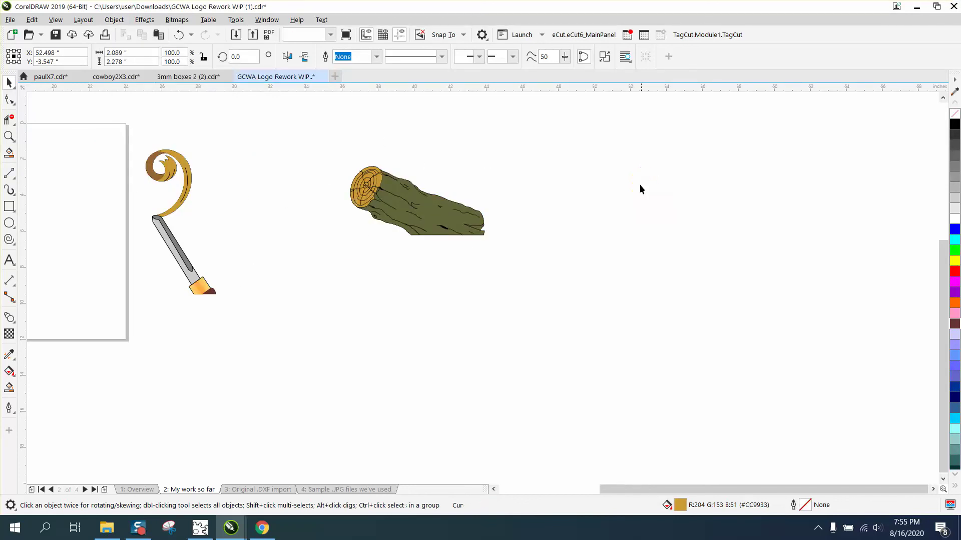
key("z")
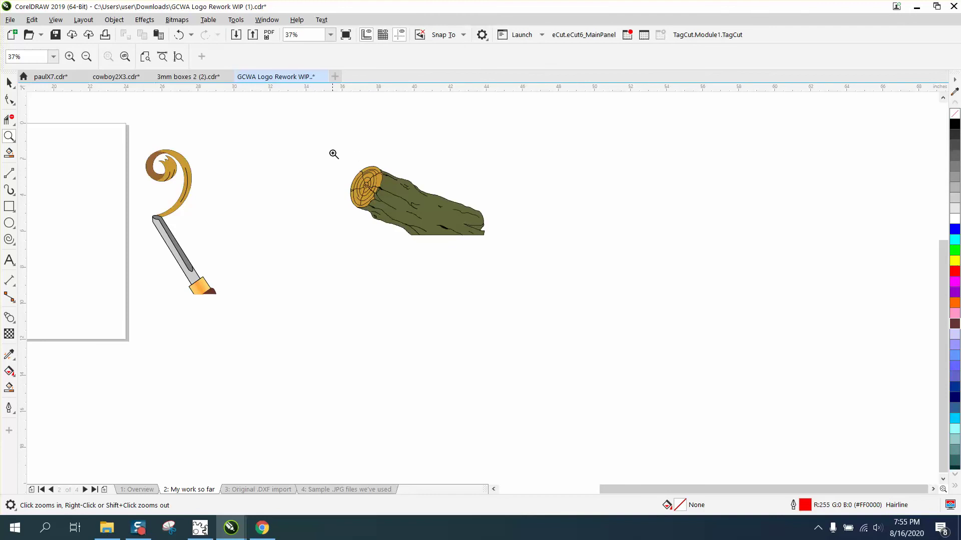
left_click_drag(332, 153, 537, 270)
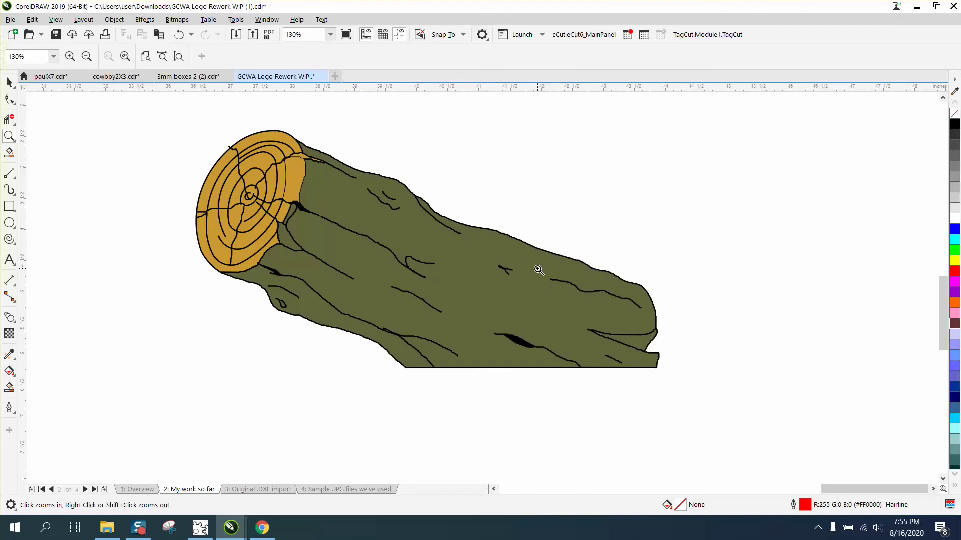
right_click(538, 269)
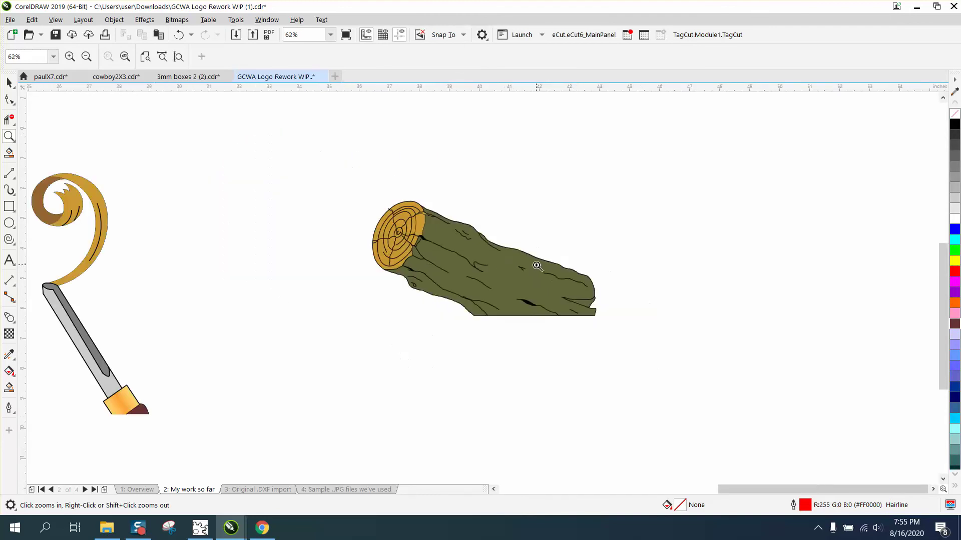
- Lighten the log's olive bark fill by mixing in light grey in several increments, to R143 G144 B119
left_click(9, 81)
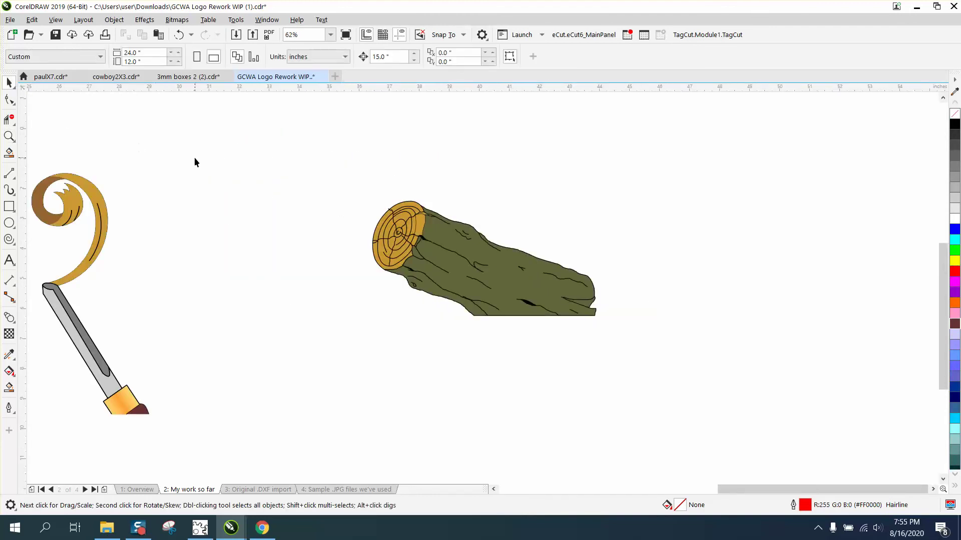
left_click(455, 251)
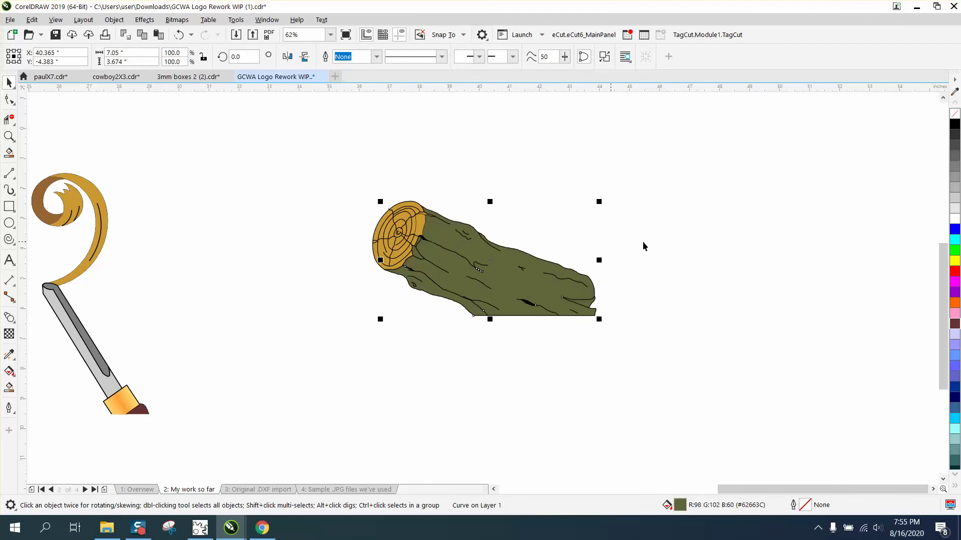
left_click(953, 203, "ctrl")
left_click(953, 202, "ctrl")
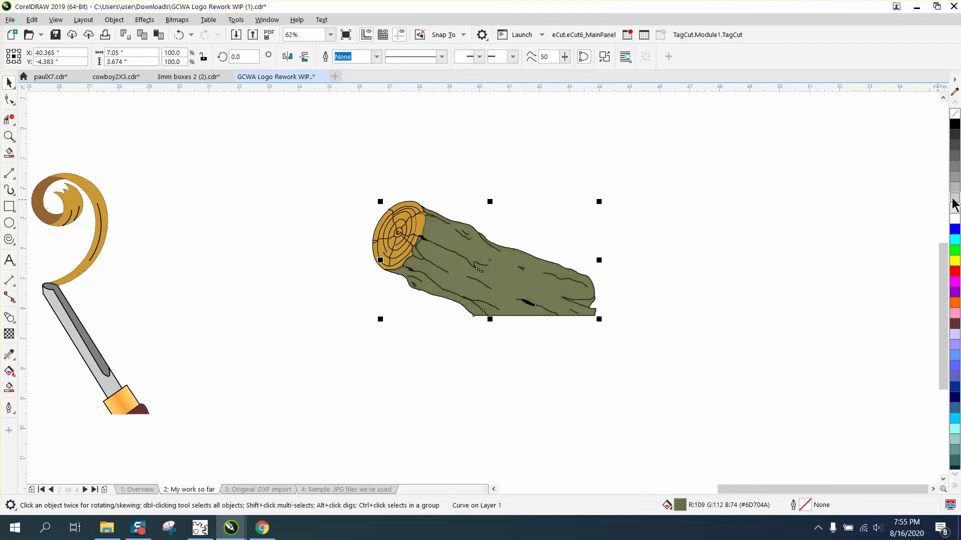
left_click(953, 202, "ctrl")
left_click(953, 203, "ctrl")
left_click(953, 202, "ctrl")
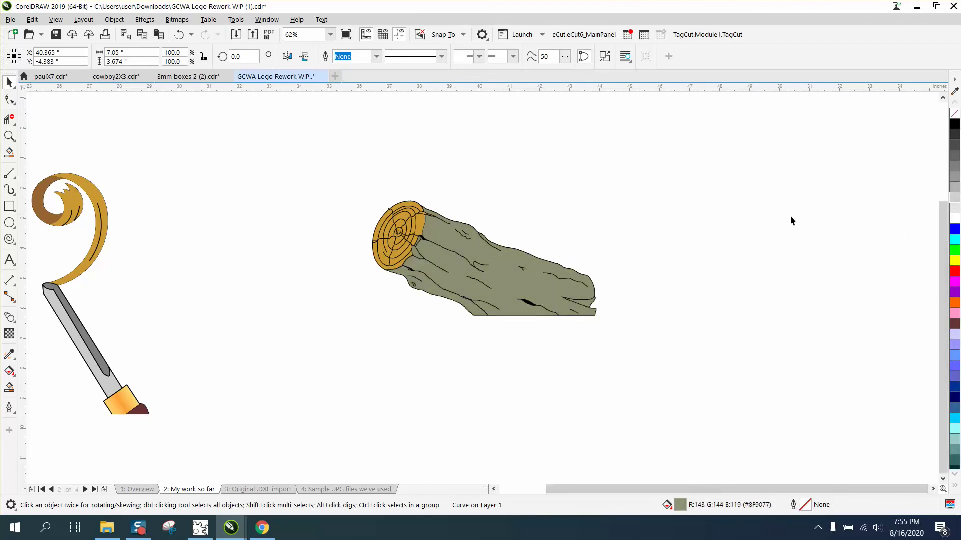
- Group all the parts of the log and move the group 30 inches to the left, into the arched frame
scroll(801, 215, "down", 2)
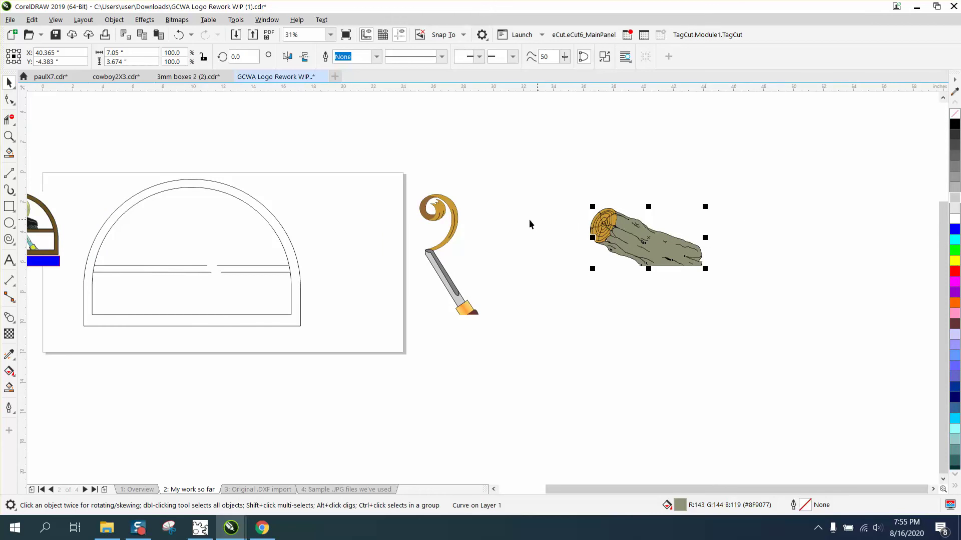
left_click_drag(564, 188, 731, 292)
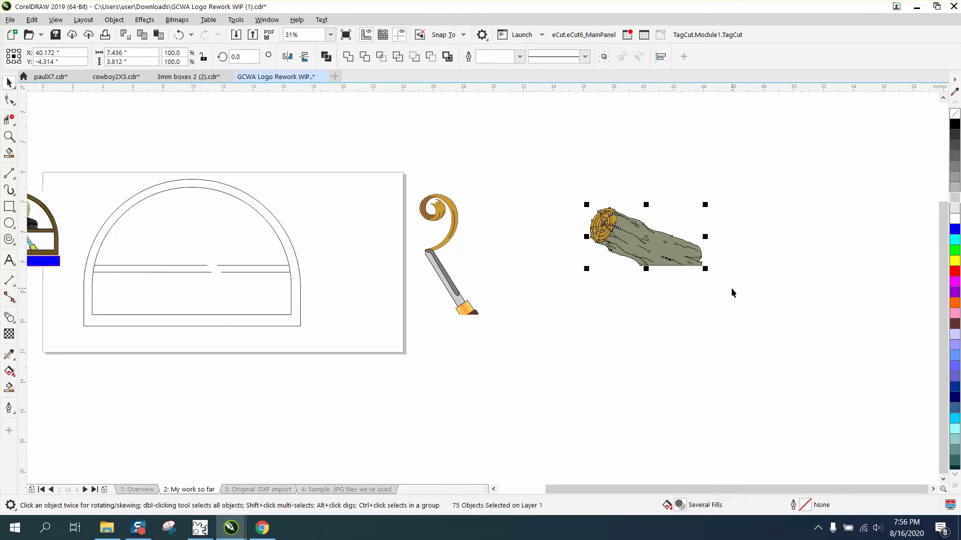
key("ctrl+g")
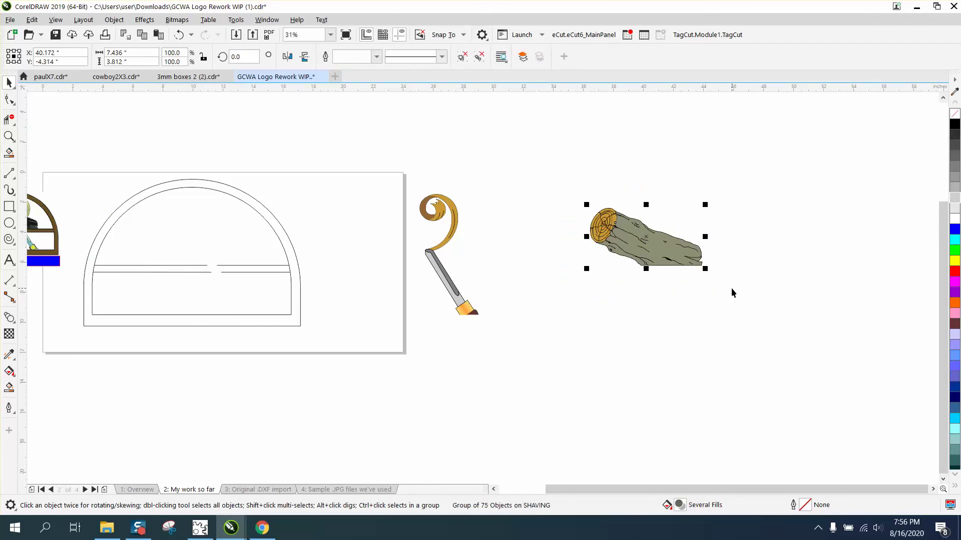
key("Left")
key("Left")
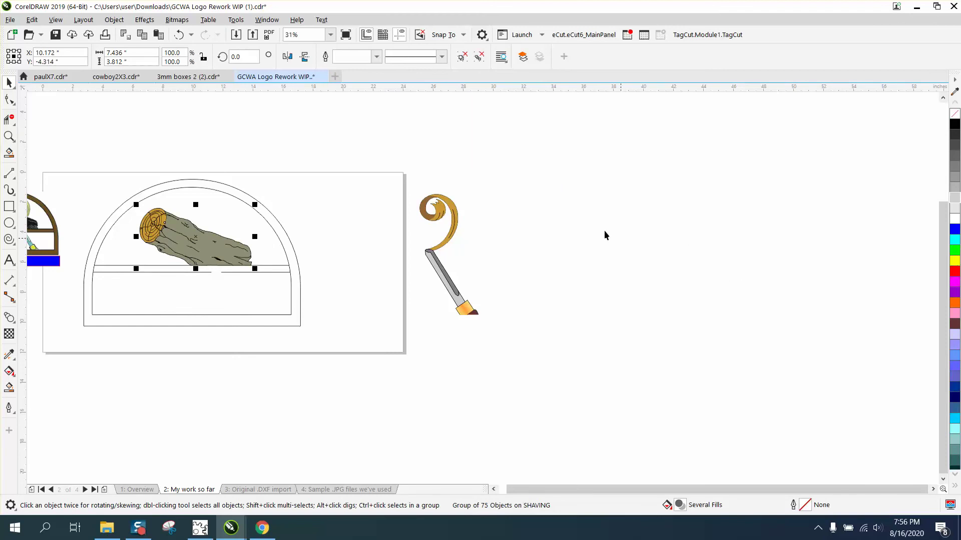
- Group the gouge with its curled shaving and move the group 15 inches to the left, over the log in the arched frame
left_click_drag(553, 187, 545, 251)
left_click_drag(401, 341, 401, 341)
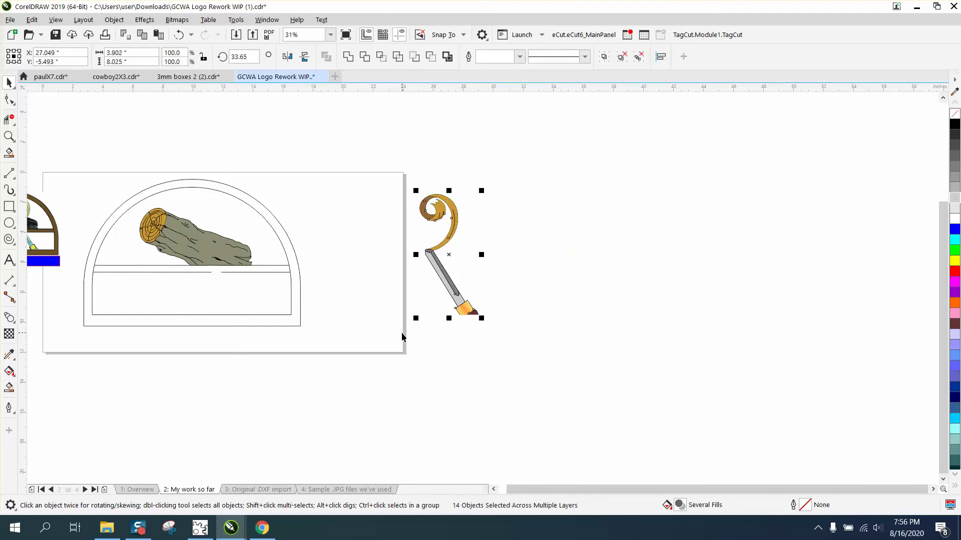
key("ctrl+g")
key("Left")
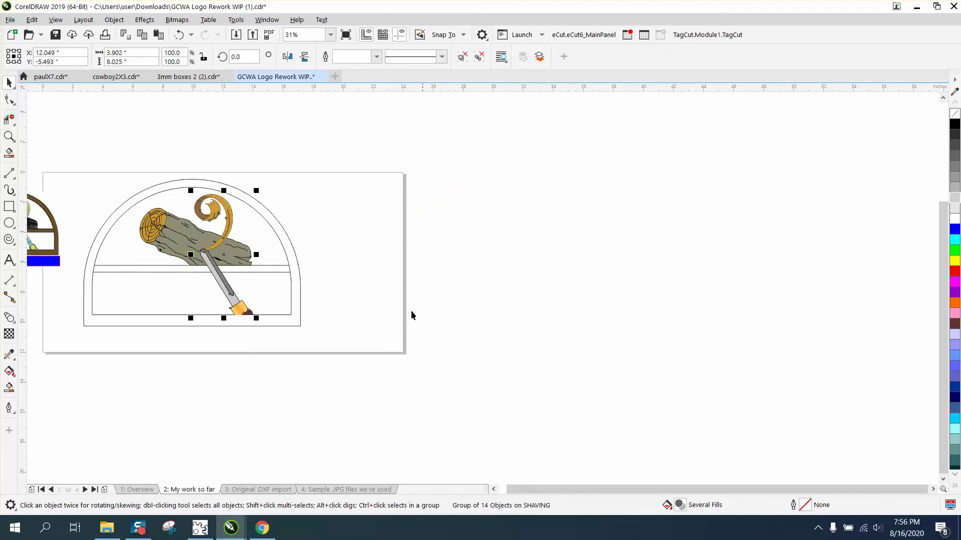
left_click(360, 281)
key("z")
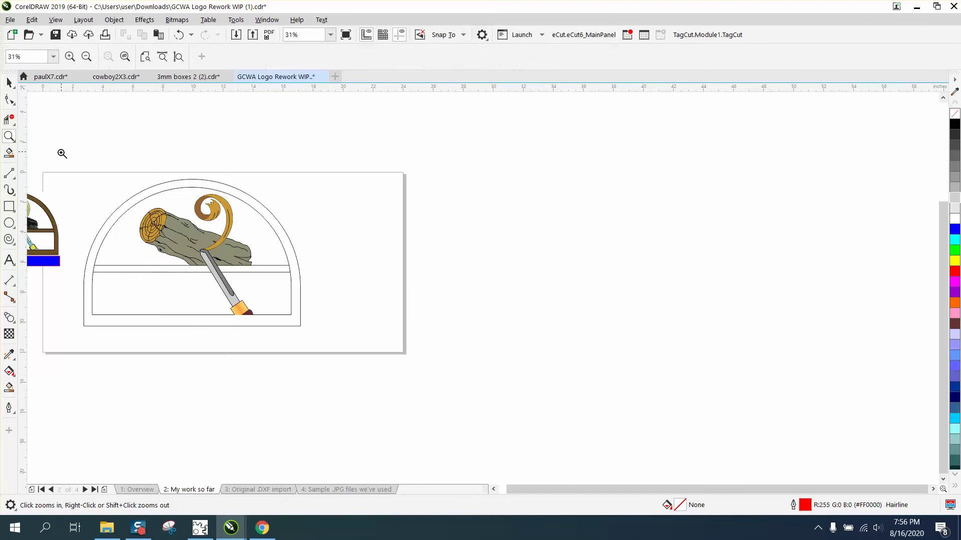
left_click_drag(57, 155, 375, 348)
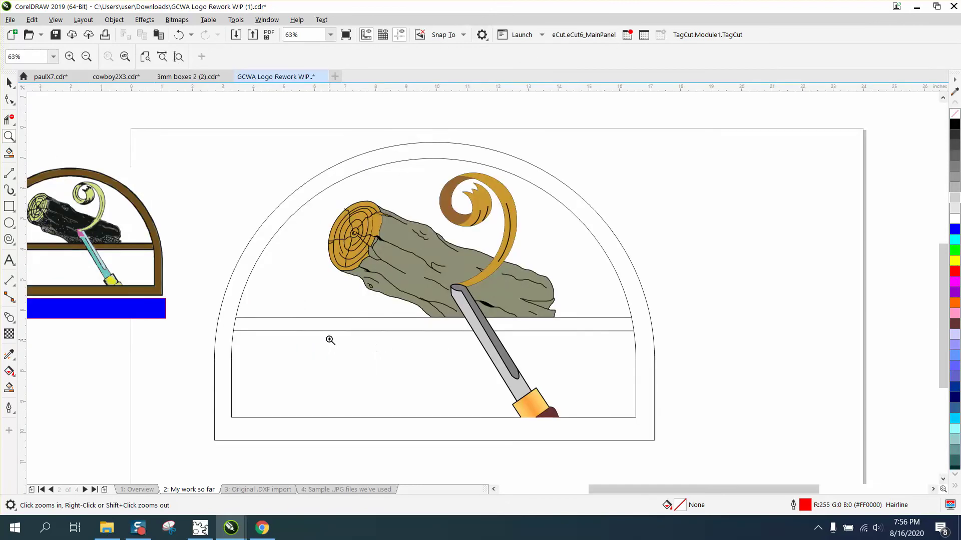
- Draw a rectangle about 16.27 by 11.63 inches enclosing the whole arched logo
right_click(239, 270)
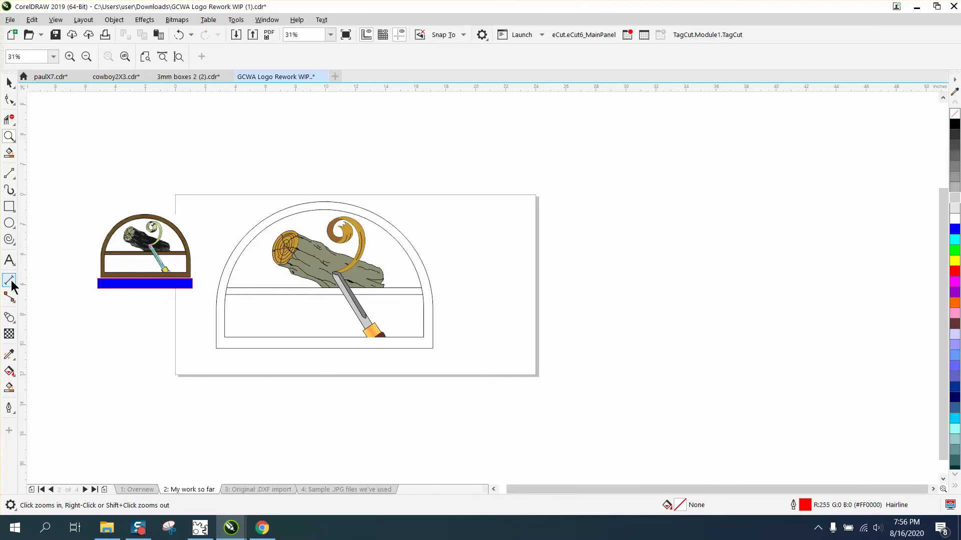
left_click(9, 207)
left_click_drag(200, 195, 445, 370)
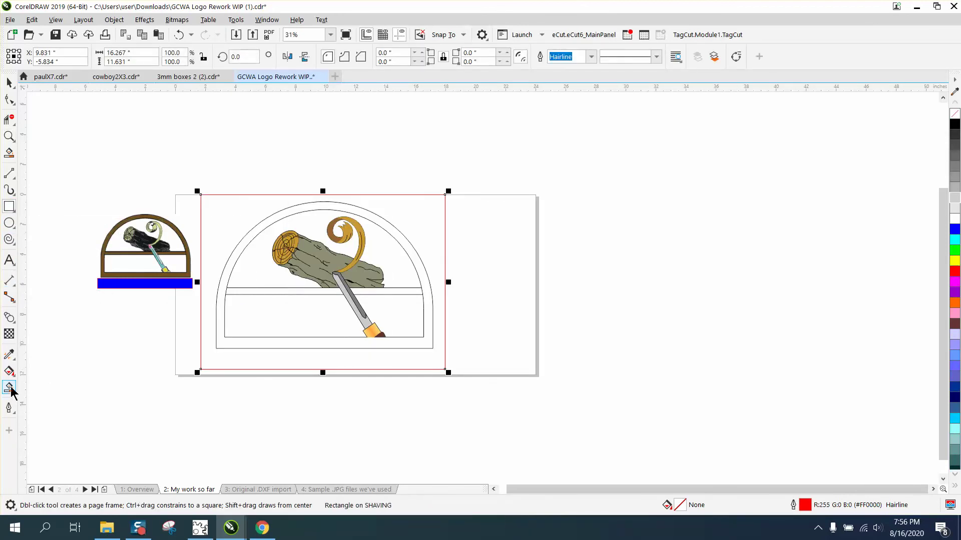
- Apply Smart Fill with golden brown and no outline to the border band of the arched frame
left_click(9, 388)
left_click(220, 309)
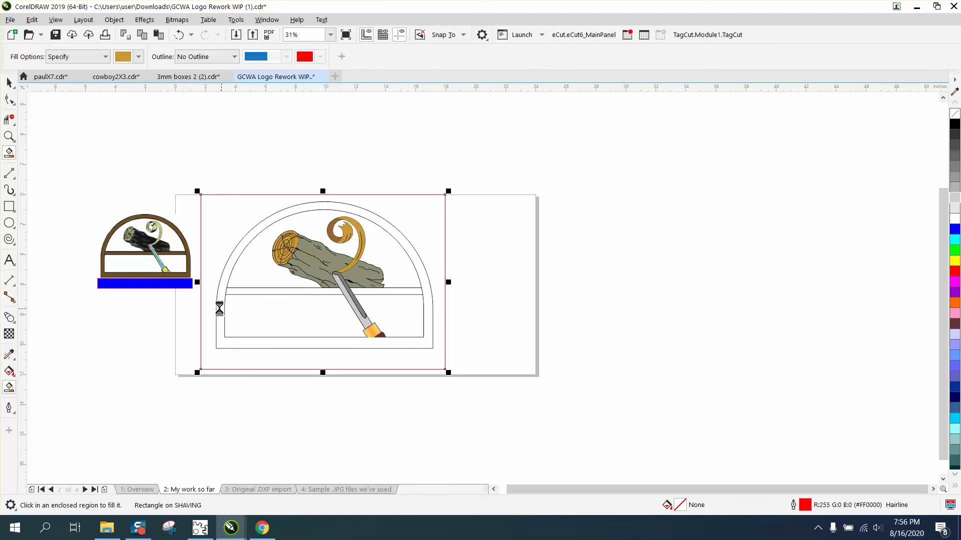